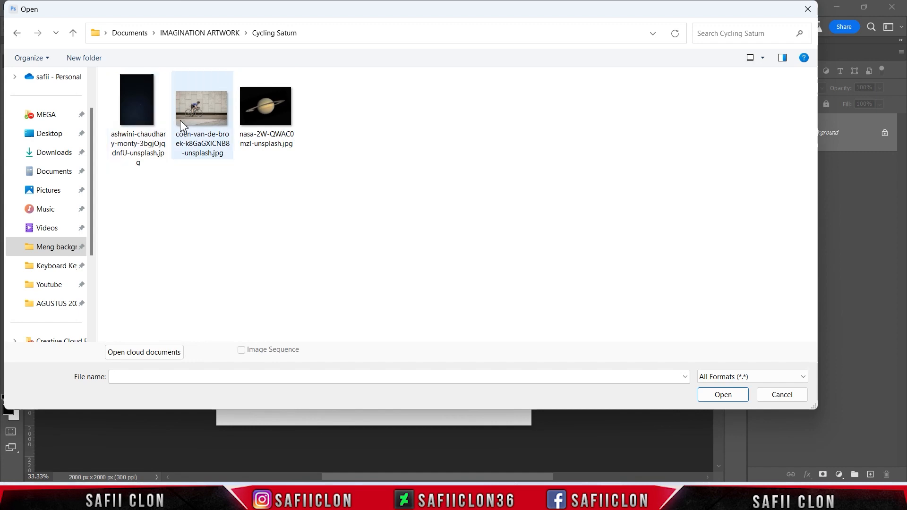
Open the NASA Saturn photo from the Cycling Saturn folder and copy it into the Untitled-1 document as a new layer
{"action": "left_click", "coordinate": [266, 124]}
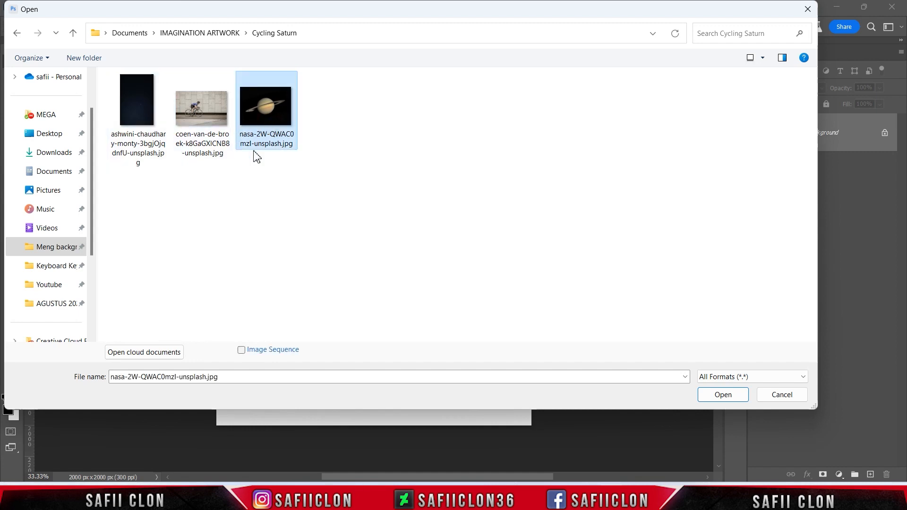
{"action": "left_click", "coordinate": [722, 394]}
{"action": "left_click_drag", "start_coordinate": [850, 128], "coordinate": [403, 263]}
Scale the Saturn layer to about 48% with Free Transform and centre it horizontally on the canvas
{"action": "key", "text": "ctrl+minus"}
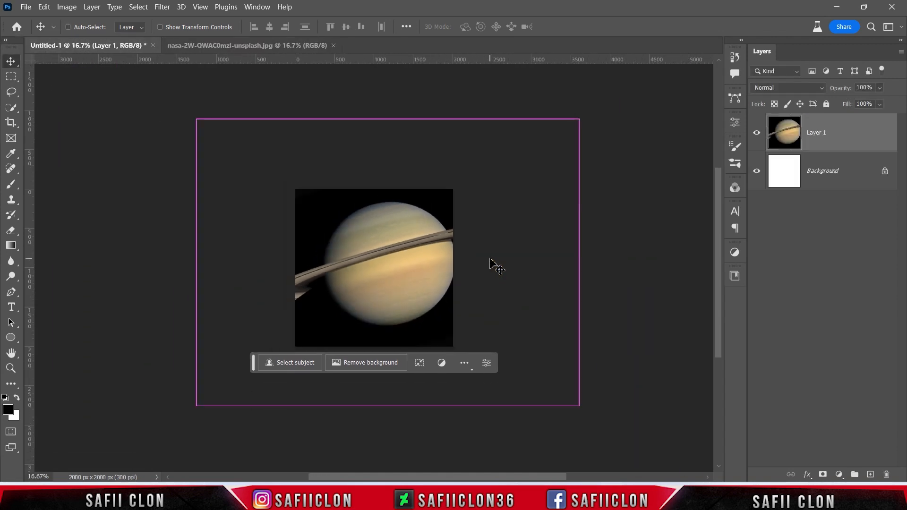
{"action": "key", "text": "ctrl+t"}
{"action": "left_click_drag", "start_coordinate": [196, 262], "coordinate": [312, 267]}
{"action": "key", "text": "ctrl+plus"}
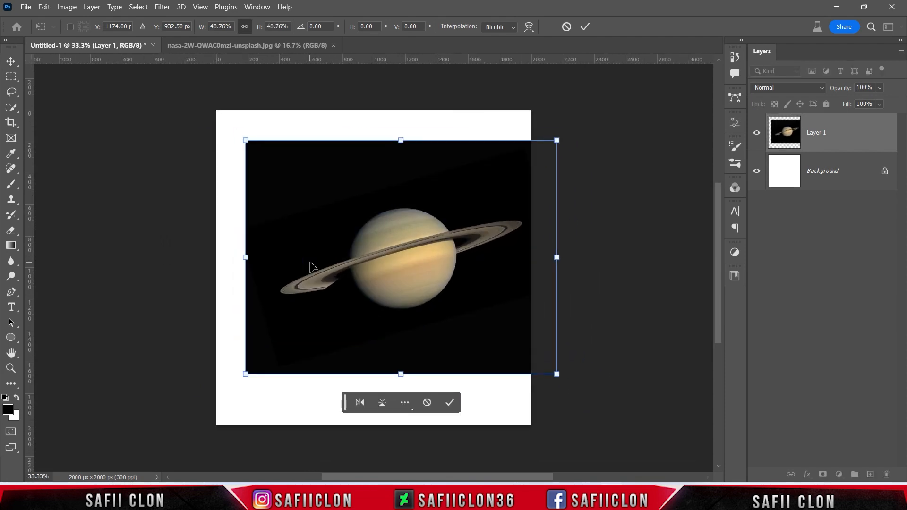
{"action": "left_click_drag", "start_coordinate": [425, 263], "coordinate": [444, 259]}
{"action": "left_click_drag", "start_coordinate": [529, 157], "coordinate": [563, 146]}
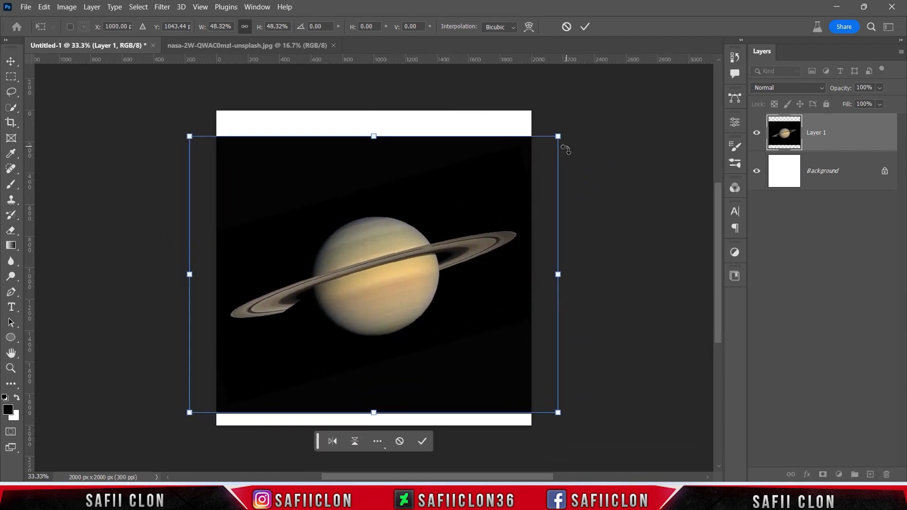
Rotate the Saturn layer by 180° and flip it horizontally
{"action": "right_click", "coordinate": [395, 255]}
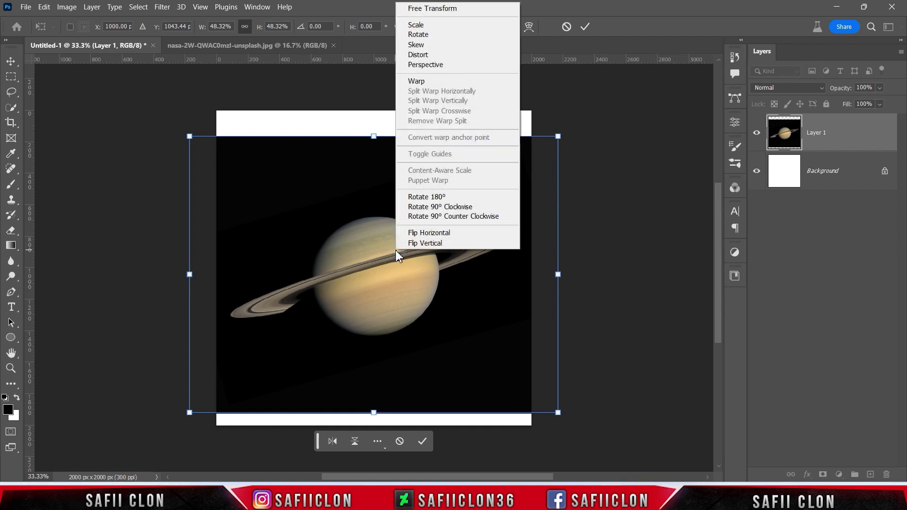
{"action": "left_click", "coordinate": [436, 198]}
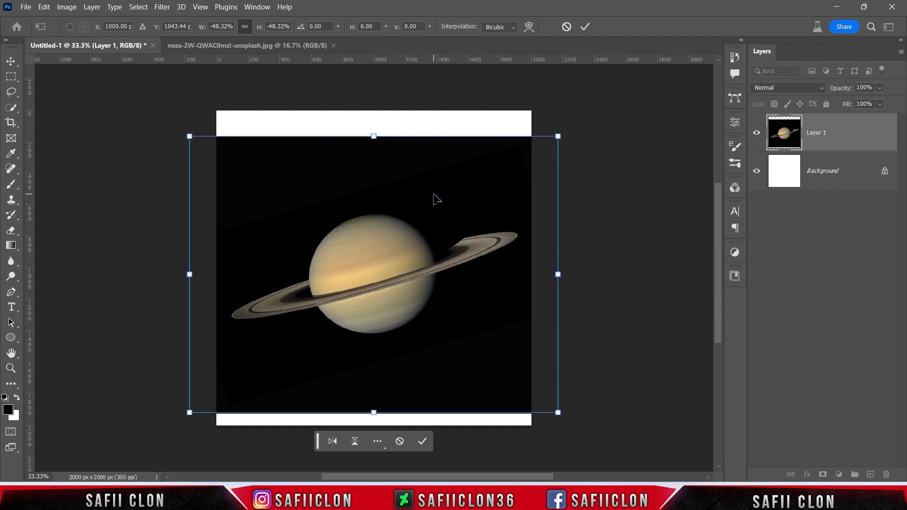
{"action": "right_click", "coordinate": [369, 232]}
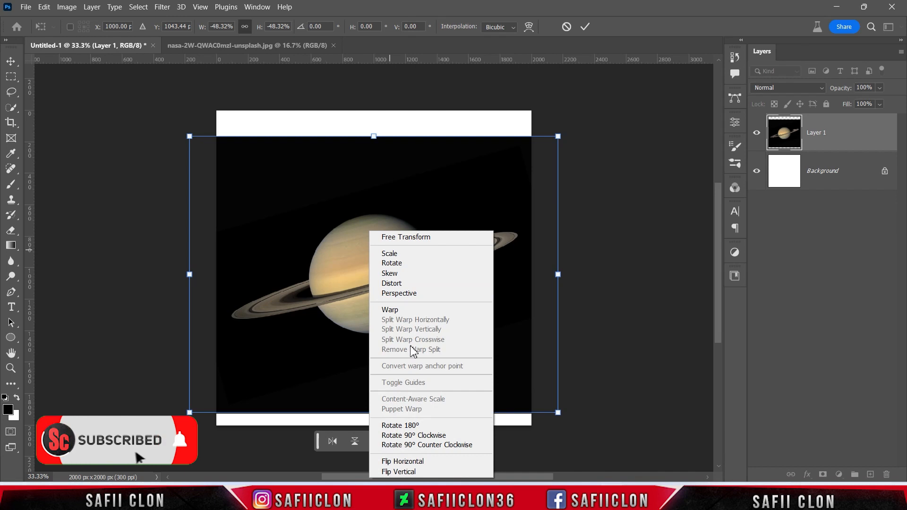
{"action": "left_click", "coordinate": [411, 462]}
Fine-tune the Saturn layer to about 48% scale and -0.28° rotation, shift it slightly upward, and apply the transform
{"action": "left_click_drag", "start_coordinate": [558, 137], "coordinate": [559, 136]}
{"action": "left_click_drag", "start_coordinate": [596, 308], "coordinate": [599, 308]}
{"action": "left_click_drag", "start_coordinate": [424, 278], "coordinate": [419, 272]}
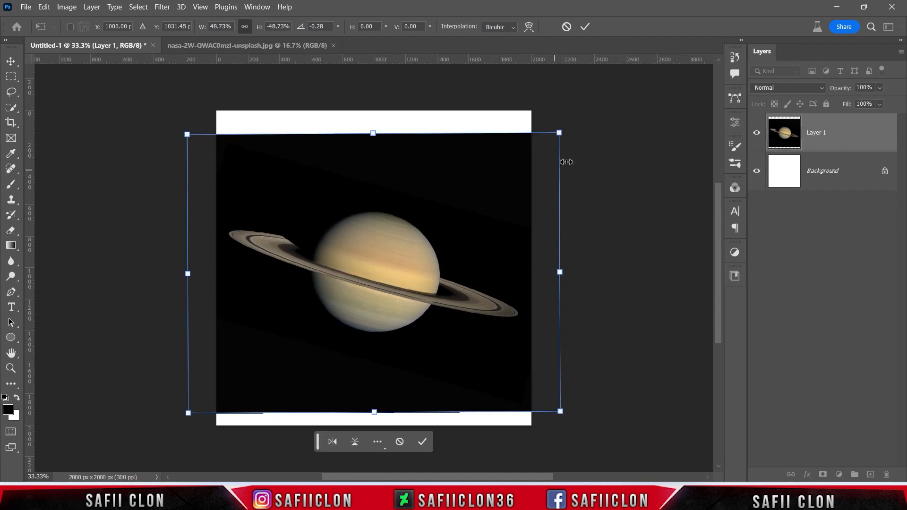
{"action": "left_click_drag", "start_coordinate": [559, 133], "coordinate": [556, 135]}
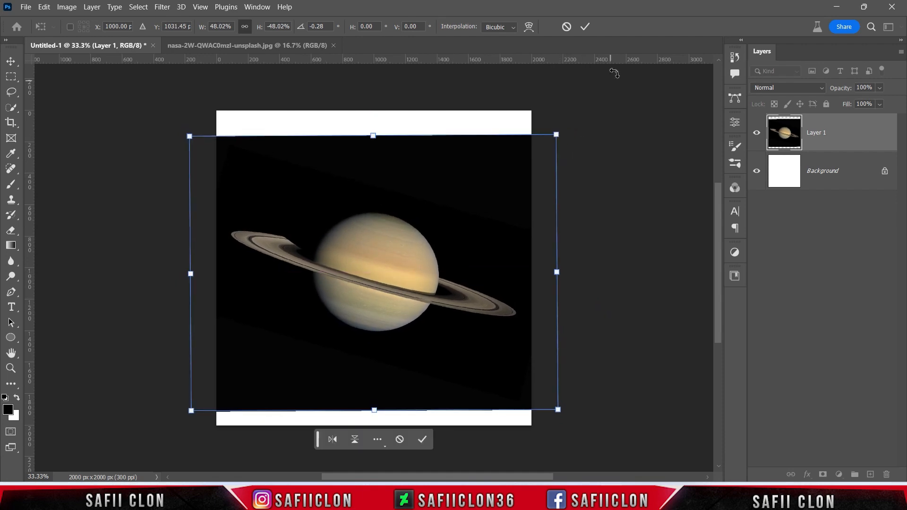
{"action": "left_click", "coordinate": [585, 27]}
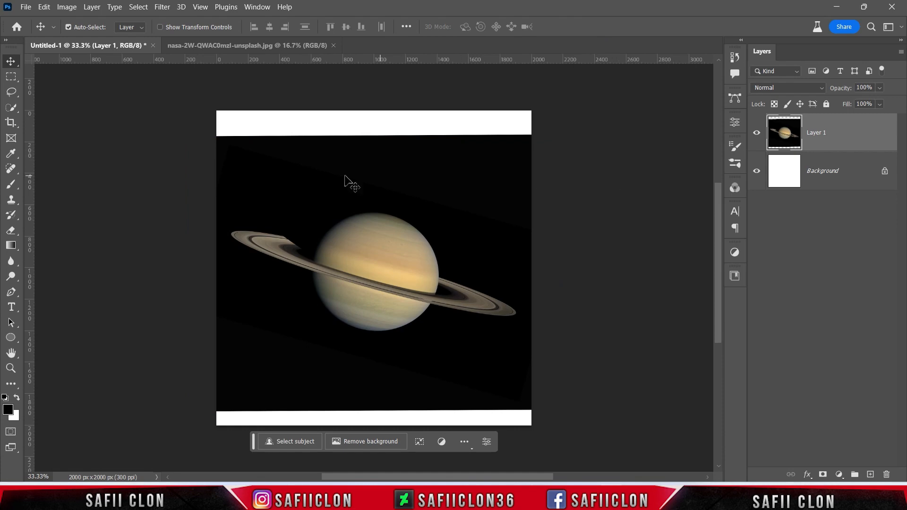
Open the dark starry-sky photo from the Cycling Saturn folder and copy it into the Untitled-1 document as a new layer
{"action": "left_click", "coordinate": [26, 8]}
{"action": "left_click", "coordinate": [41, 31]}
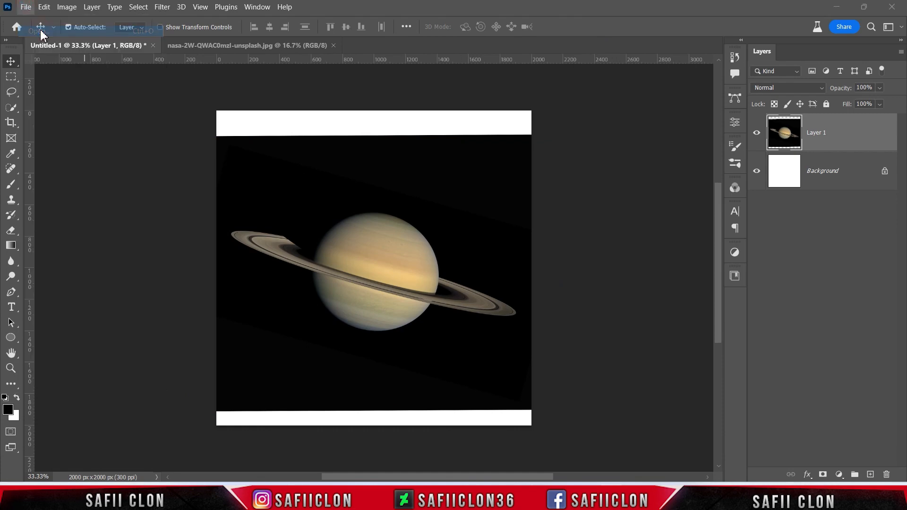
{"action": "left_click", "coordinate": [145, 141]}
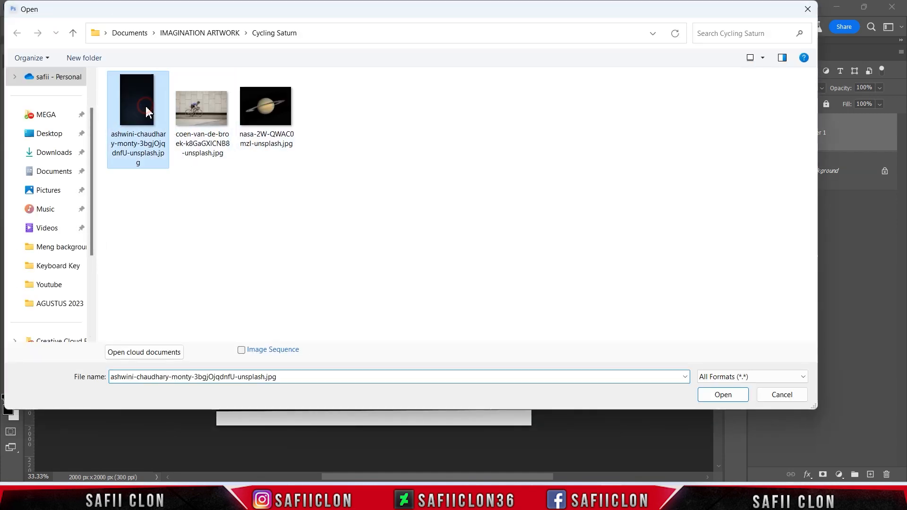
{"action": "left_click", "coordinate": [716, 396]}
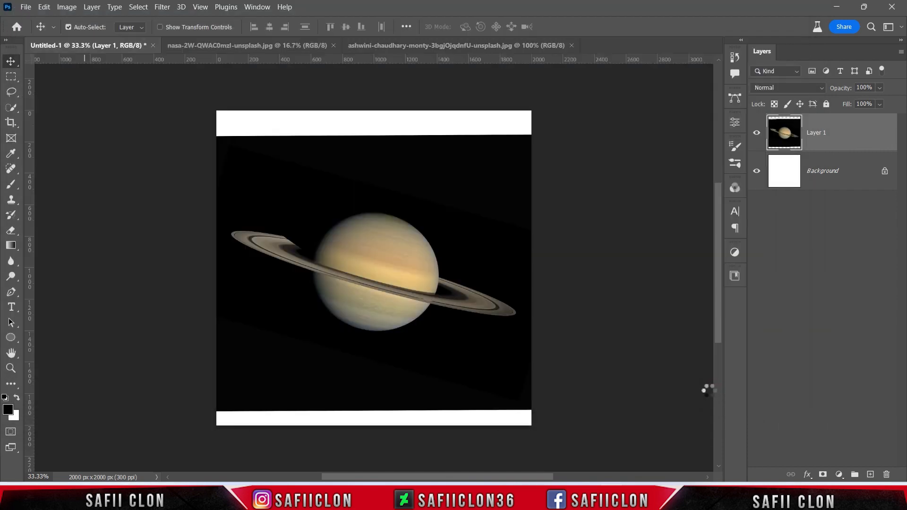
{"action": "left_click_drag", "start_coordinate": [836, 128], "coordinate": [356, 265]}
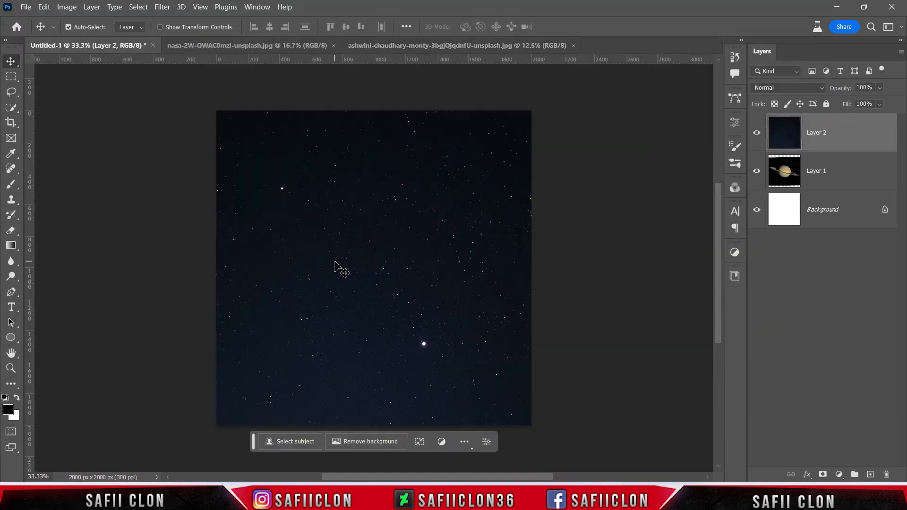
Move the starry-sky layer beneath the Saturn layer and set the Saturn layer's blend mode to Lighten
{"action": "left_click_drag", "start_coordinate": [850, 140], "coordinate": [852, 182]}
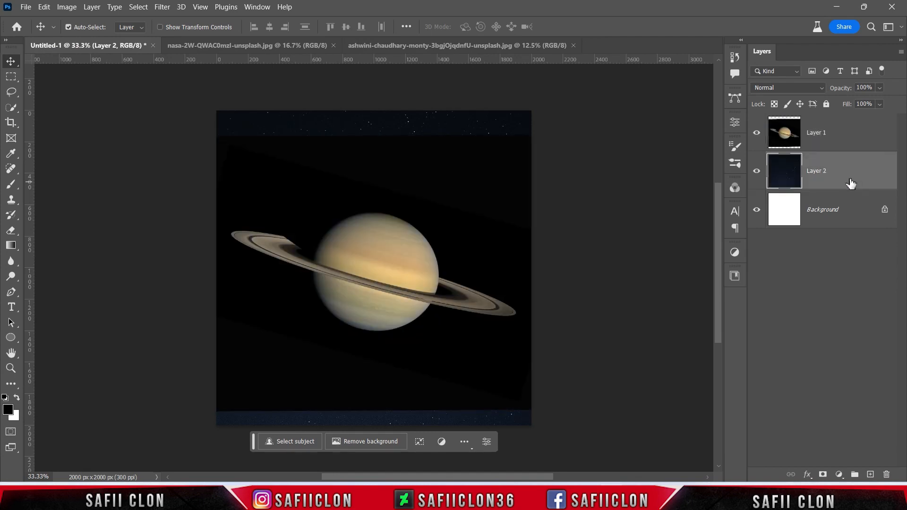
{"action": "left_click", "coordinate": [835, 137]}
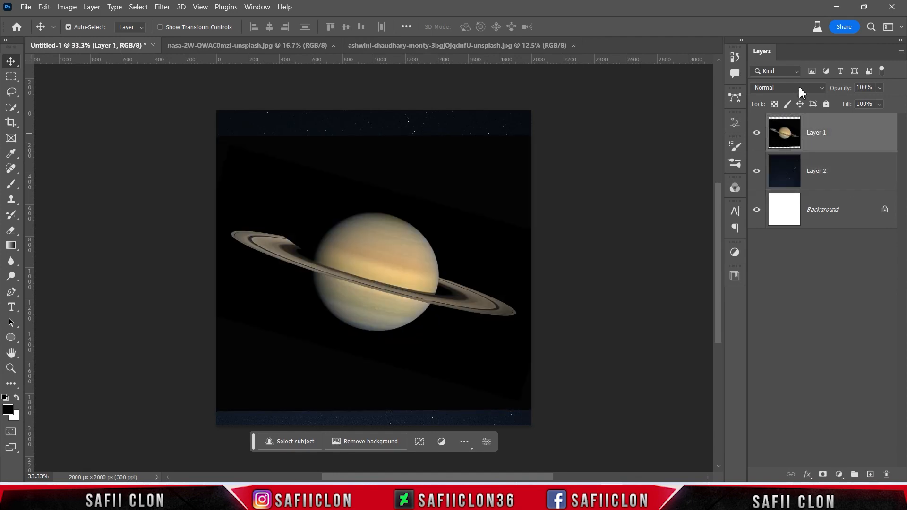
{"action": "left_click", "coordinate": [802, 91]}
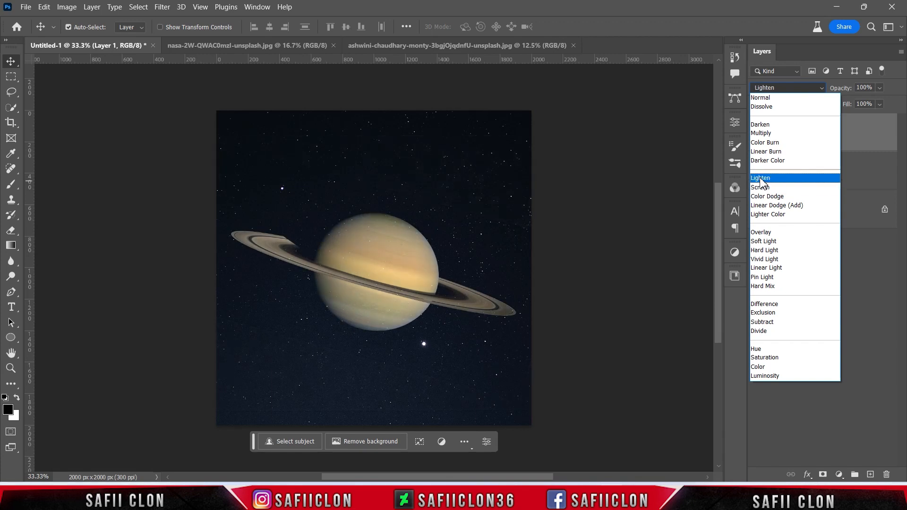
{"action": "left_click", "coordinate": [761, 179]}
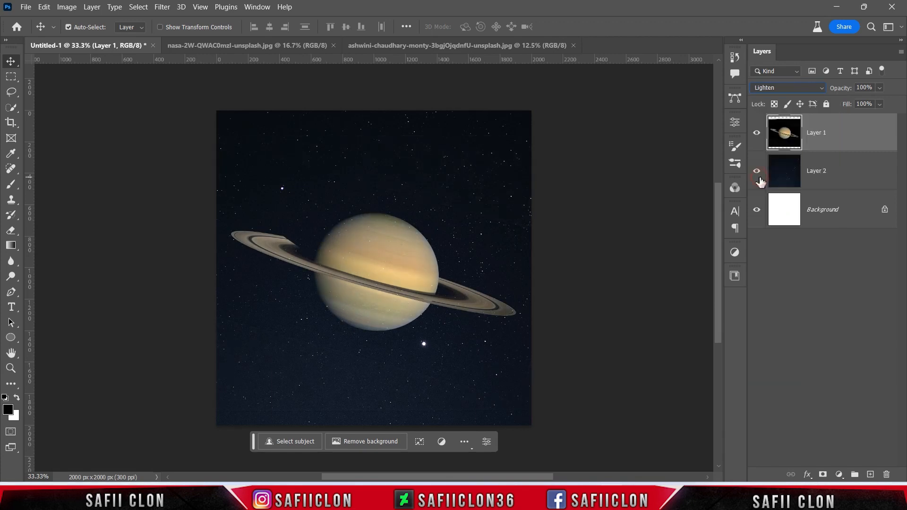
Scale down and reposition the starry-sky layer behind Saturn, keeping the whole canvas covered, and apply the transform
{"action": "left_click", "coordinate": [835, 177]}
{"action": "key", "text": "ctrl+t"}
{"action": "left_click_drag", "start_coordinate": [74, 266], "coordinate": [165, 262]}
{"action": "left_click_drag", "start_coordinate": [378, 324], "coordinate": [409, 286]}
{"action": "left_click_drag", "start_coordinate": [573, 227], "coordinate": [586, 231]}
{"action": "left_click_drag", "start_coordinate": [496, 227], "coordinate": [491, 182]}
{"action": "left_click_drag", "start_coordinate": [586, 192], "coordinate": [568, 192]}
{"action": "left_click_drag", "start_coordinate": [450, 199], "coordinate": [458, 245]}
{"action": "left_click", "coordinate": [585, 27]}
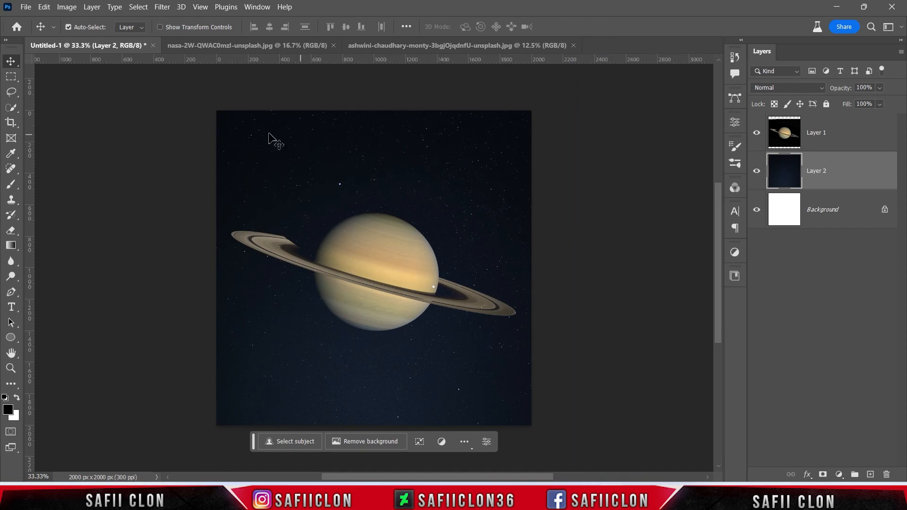
Open the cyclist photo from the Cycling Saturn folder, then unlock its layer and remove the background around the cyclist
{"action": "left_click", "coordinate": [25, 7]}
{"action": "left_click", "coordinate": [38, 30]}
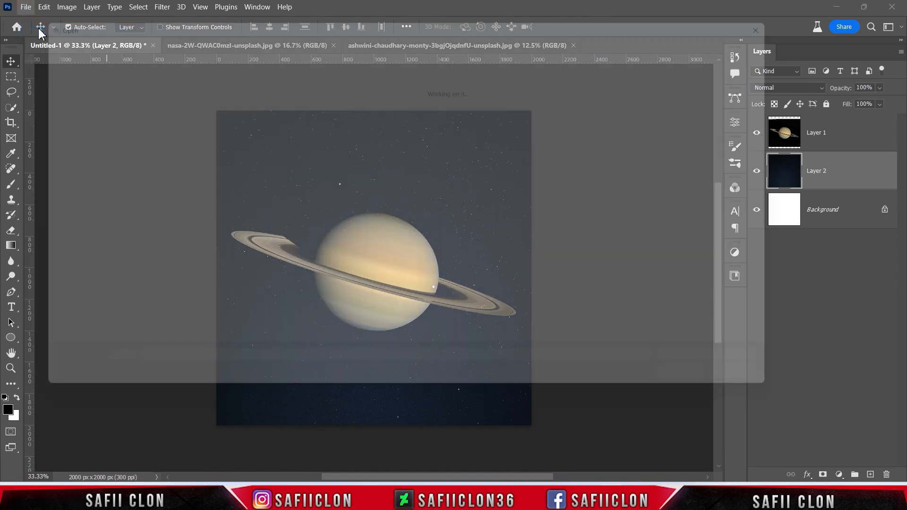
{"action": "left_click", "coordinate": [201, 111]}
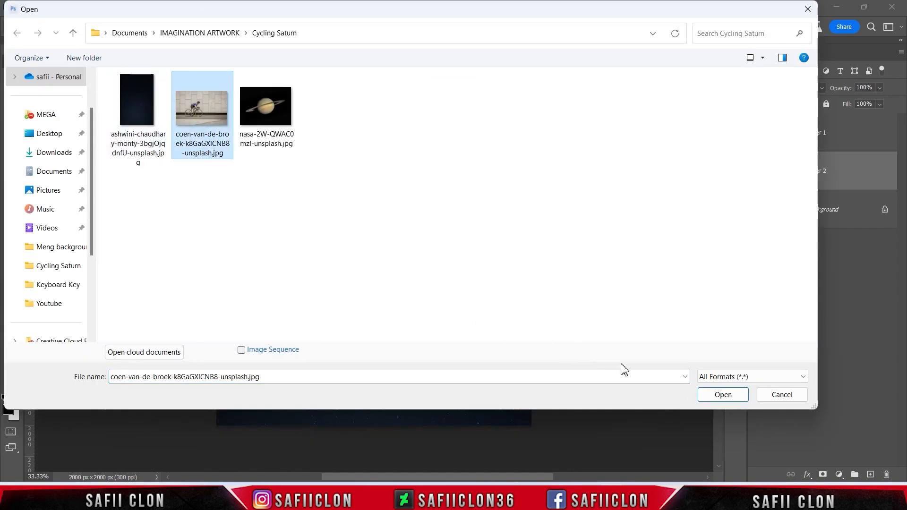
{"action": "left_click", "coordinate": [718, 394]}
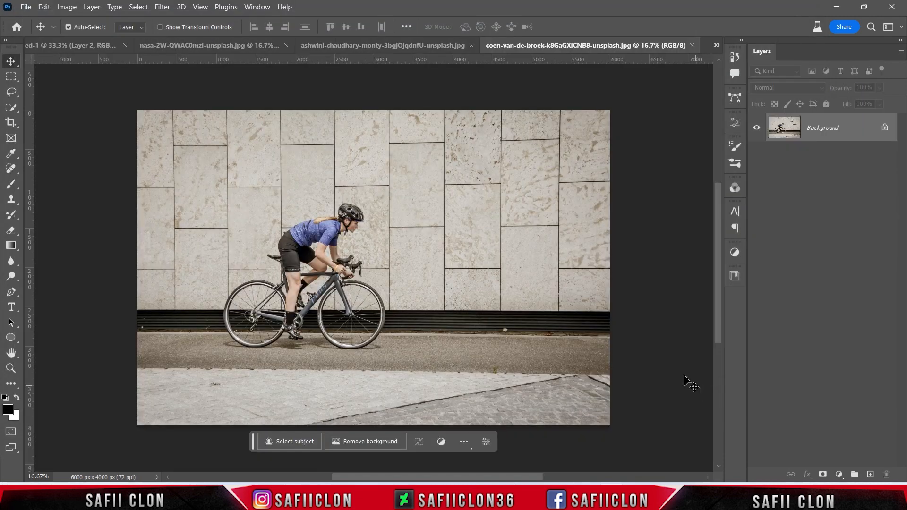
{"action": "left_click", "coordinate": [884, 128]}
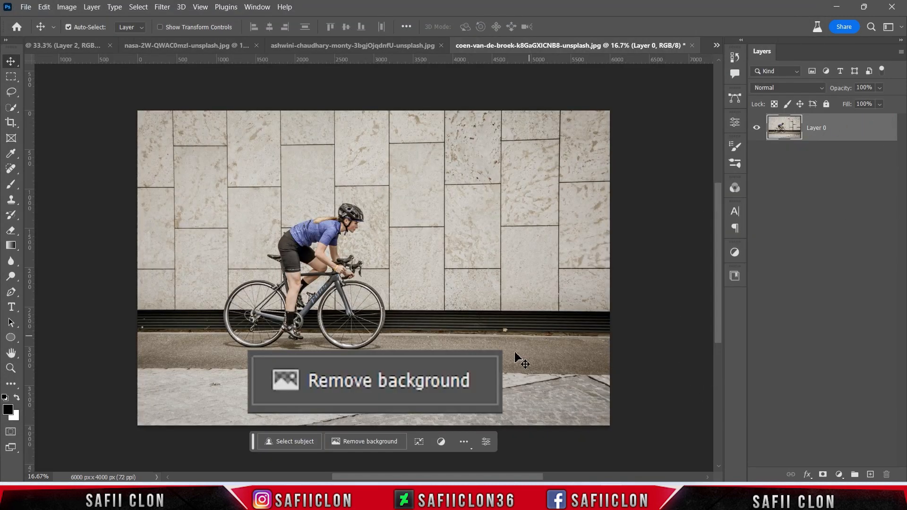
{"action": "left_click", "coordinate": [369, 441]}
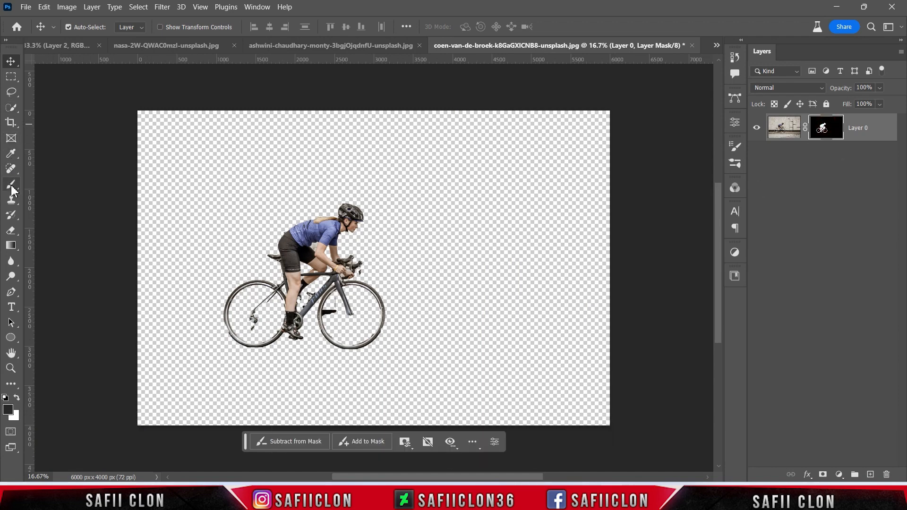
Set up the Brush tool with a 47 px Hard Round tip, 100% opacity and white as the foreground color
{"action": "left_click_drag", "start_coordinate": [11, 184], "coordinate": [37, 190]}
{"action": "left_click", "coordinate": [61, 184]}
{"action": "left_click", "coordinate": [86, 27]}
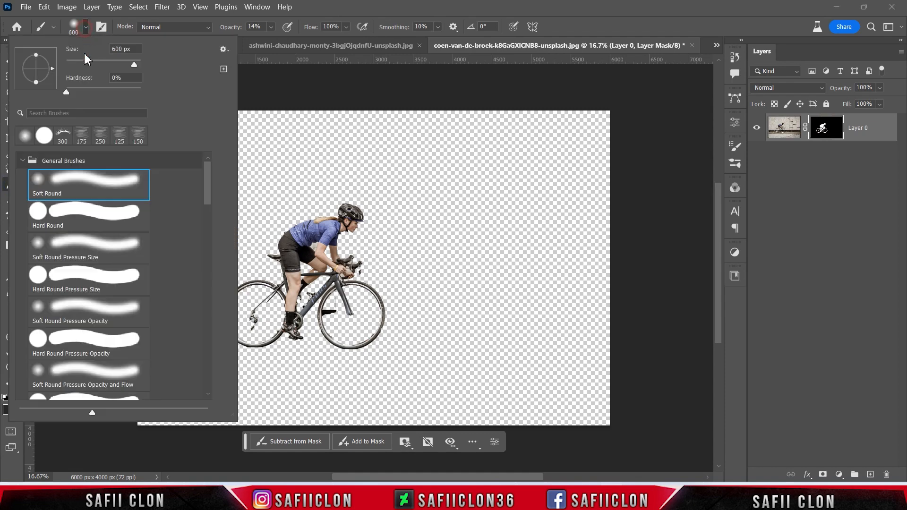
{"action": "left_click", "coordinate": [72, 203]}
{"action": "left_click_drag", "start_coordinate": [135, 69], "coordinate": [85, 66]}
{"action": "left_click", "coordinate": [87, 28]}
{"action": "left_click", "coordinate": [271, 30]}
{"action": "left_click", "coordinate": [273, 27]}
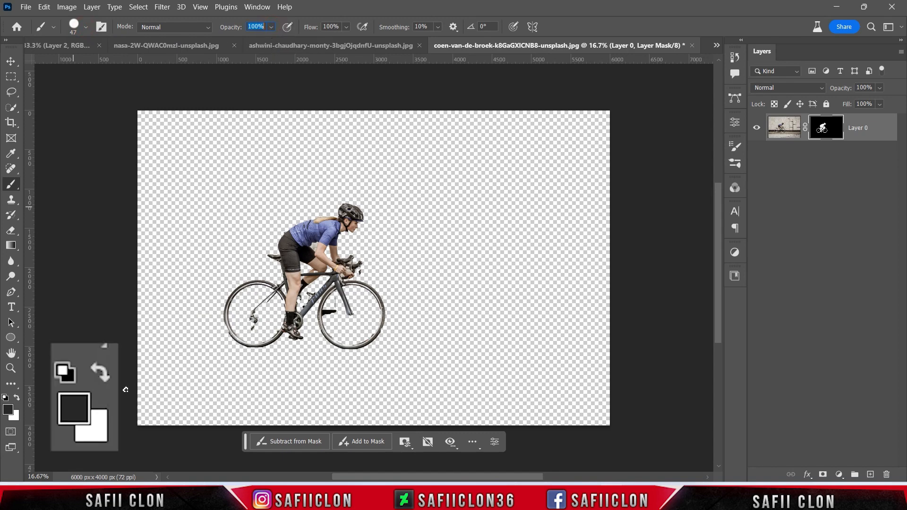
{"action": "left_click", "coordinate": [17, 398]}
Paint black on the cyclist's layer mask with a 60 px brush to hide the dark leftover patch inside the front wheel
{"action": "key", "text": "ctrl+plus"}
{"action": "key", "text": "ctrl+plus"}
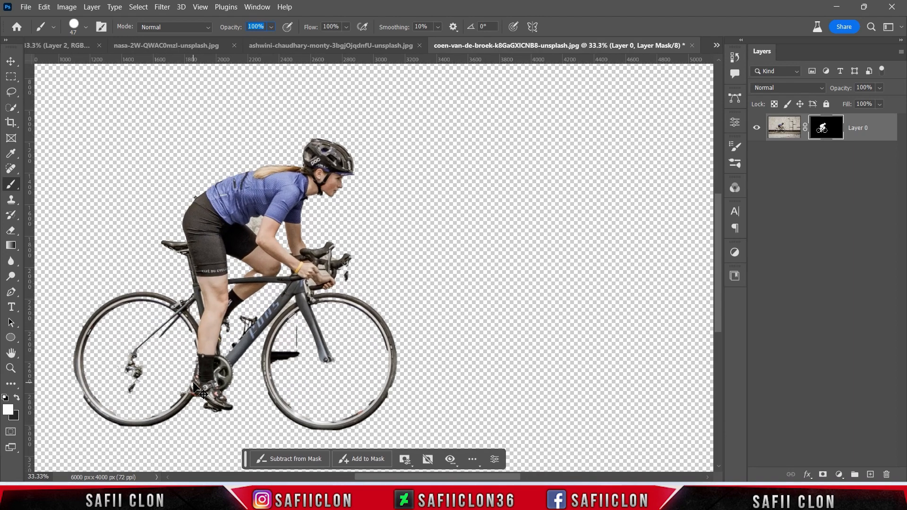
{"action": "scroll", "coordinate": [330, 411], "scroll_direction": "left", "scroll_amount": 5}
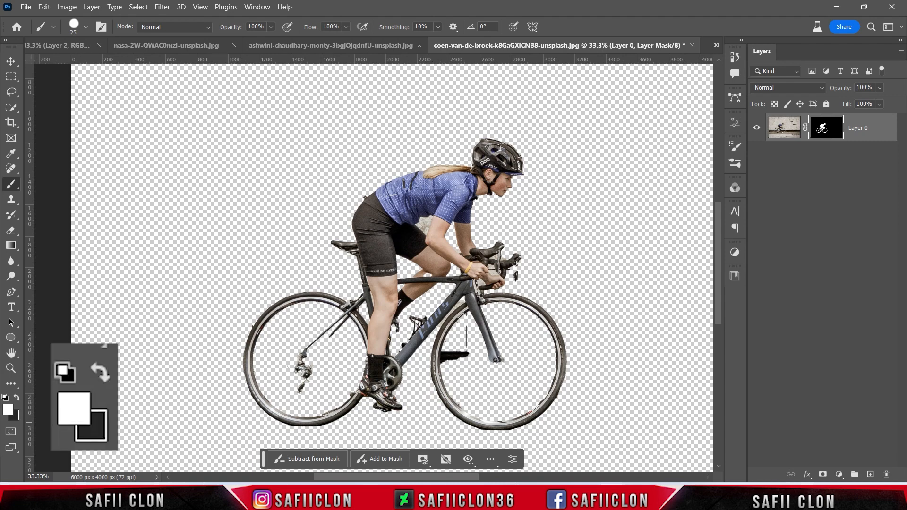
{"action": "key", "text": "x"}
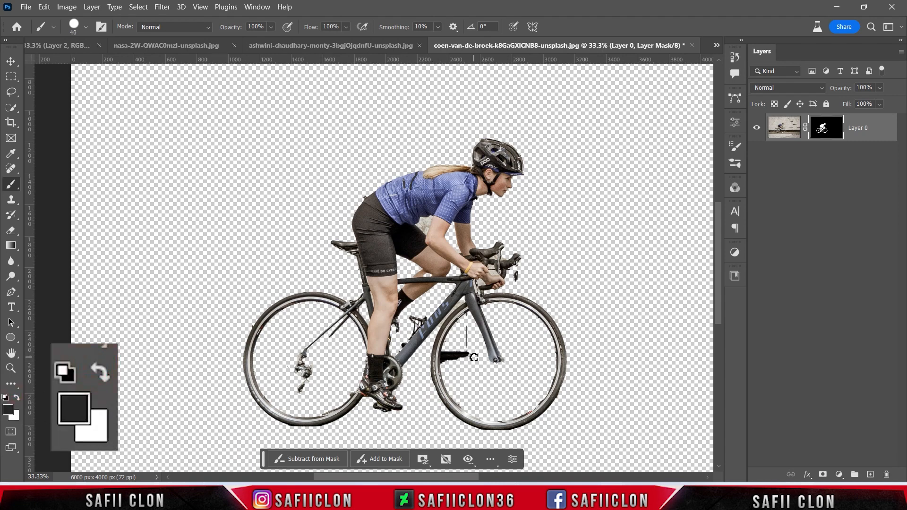
{"action": "key", "text": "bracketright"}
{"action": "key", "text": "bracketright"}
{"action": "mouse_move", "coordinate": [468, 354]}
{"action": "left_mouse_down"}
{"action": "mouse_move", "coordinate": [454, 362]}
{"action": "mouse_move", "coordinate": [450, 354]}
{"action": "left_mouse_up"}
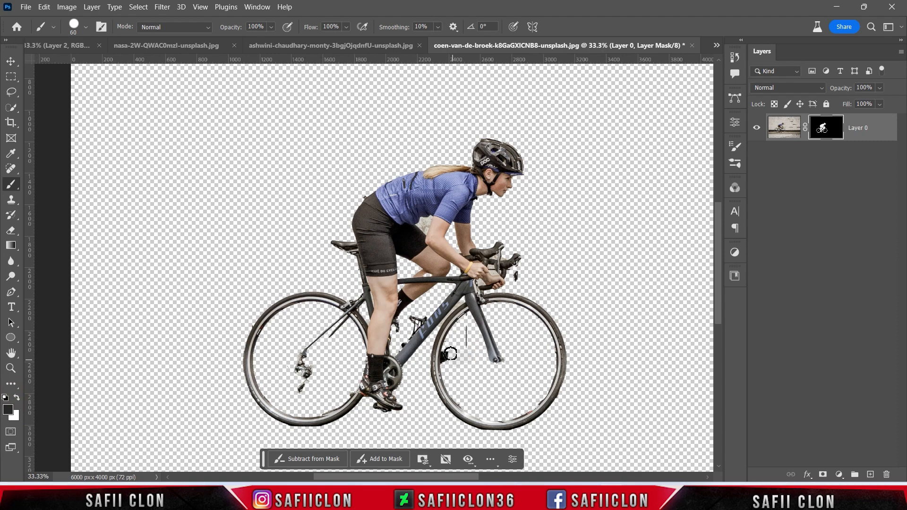
Mask out the thin vertical line left inside the front wheel with a 15 px brush
{"action": "key", "text": "bracketleft"}
{"action": "key", "text": "bracketleft"}
{"action": "left_click_drag", "start_coordinate": [468, 346], "coordinate": [468, 317]}
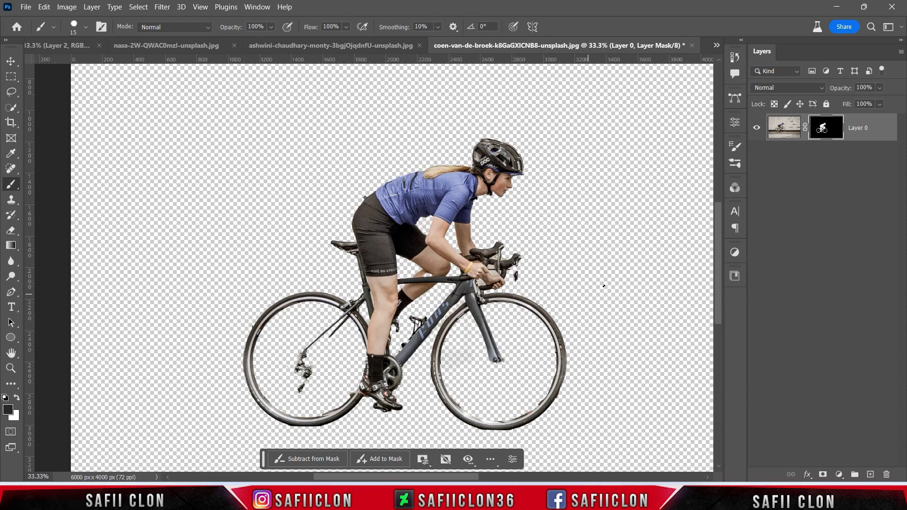
Copy the masked cyclist layer into the Untitled-1 document and move it above the Saturn layer
{"action": "key", "text": "ctrl+minus"}
{"action": "key", "text": "ctrl+minus"}
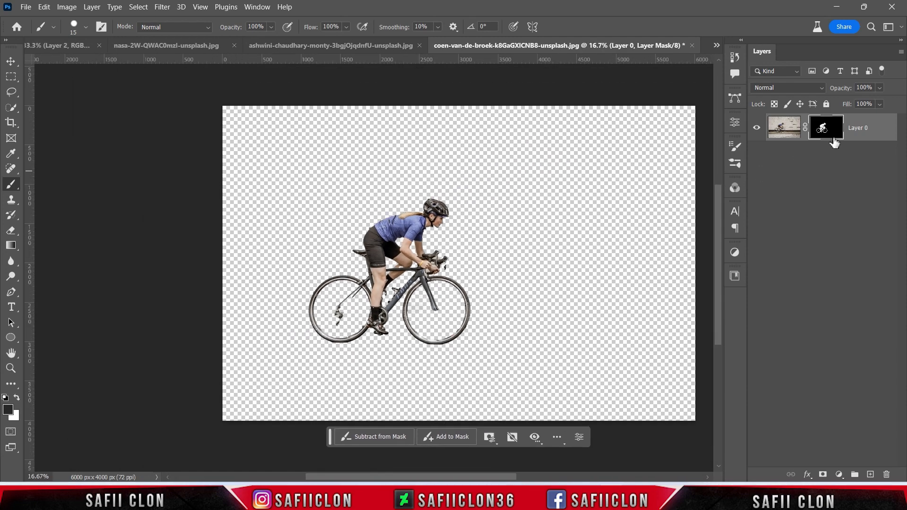
{"action": "left_click_drag", "start_coordinate": [877, 133], "coordinate": [392, 222]}
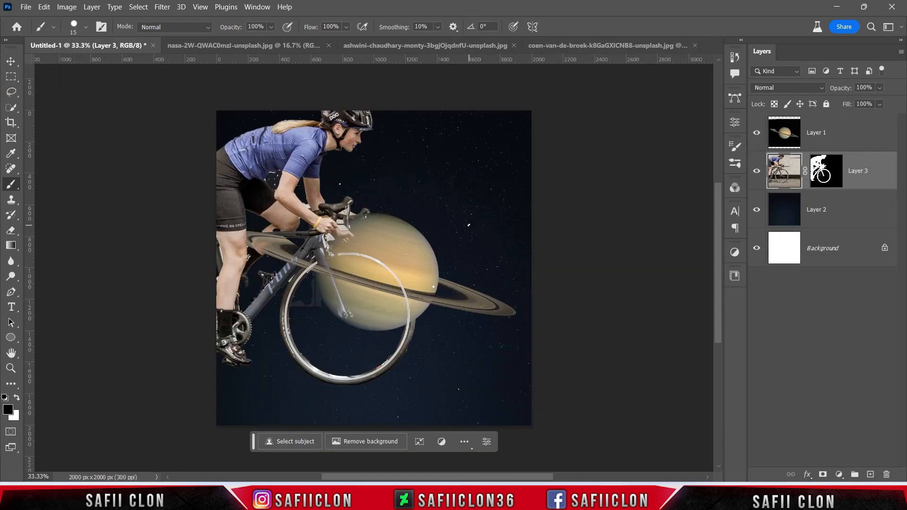
{"action": "left_click_drag", "start_coordinate": [868, 186], "coordinate": [866, 120]}
Shrink the cyclist with Free Transform, rotate it clockwise to follow the ring's slope, and place it on Saturn's ring
{"action": "key", "text": "ctrl+t"}
{"action": "left_click_drag", "start_coordinate": [274, 224], "coordinate": [454, 222]}
{"action": "left_click_drag", "start_coordinate": [103, 221], "coordinate": [458, 233]}
{"action": "left_click_drag", "start_coordinate": [539, 236], "coordinate": [377, 255]}
{"action": "left_click_drag", "start_coordinate": [558, 257], "coordinate": [552, 288]}
{"action": "left_click_drag", "start_coordinate": [294, 214], "coordinate": [325, 221]}
{"action": "left_click_drag", "start_coordinate": [392, 244], "coordinate": [383, 266]}
Refine the cyclist to about 13.94% scale and 13.27° rotation, nudge the wheels onto Saturn's ring, and apply the transform
{"action": "key", "text": "ctrl+plus"}
{"action": "key", "text": "ctrl+plus"}
{"action": "left_click_drag", "start_coordinate": [624, 176], "coordinate": [590, 190]}
{"action": "left_click_drag", "start_coordinate": [483, 279], "coordinate": [461, 282]}
{"action": "key", "text": "ctrl+minus"}
{"action": "left_click_drag", "start_coordinate": [391, 320], "coordinate": [397, 319]}
{"action": "mouse_move", "coordinate": [528, 254]}
{"action": "left_mouse_down"}
{"action": "mouse_move", "coordinate": [519, 256]}
{"action": "mouse_move", "coordinate": [564, 259]}
{"action": "left_mouse_up"}
{"action": "key", "text": "Left"}
{"action": "key", "text": "Left"}
{"action": "key", "text": "Left"}
{"action": "key", "text": "Left"}
{"action": "key", "text": "Down"}
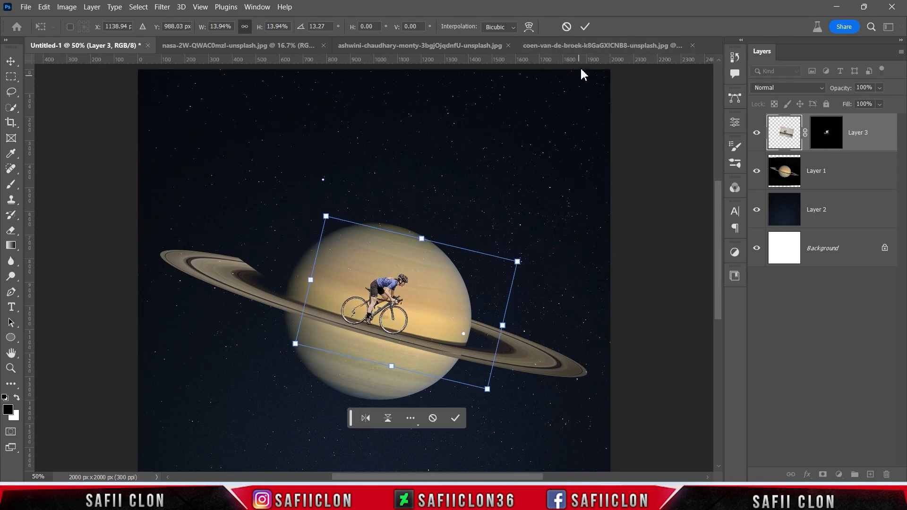
{"action": "left_click", "coordinate": [584, 27]}
{"action": "key", "text": "b"}
{"action": "key", "text": "ctrl+minus"}
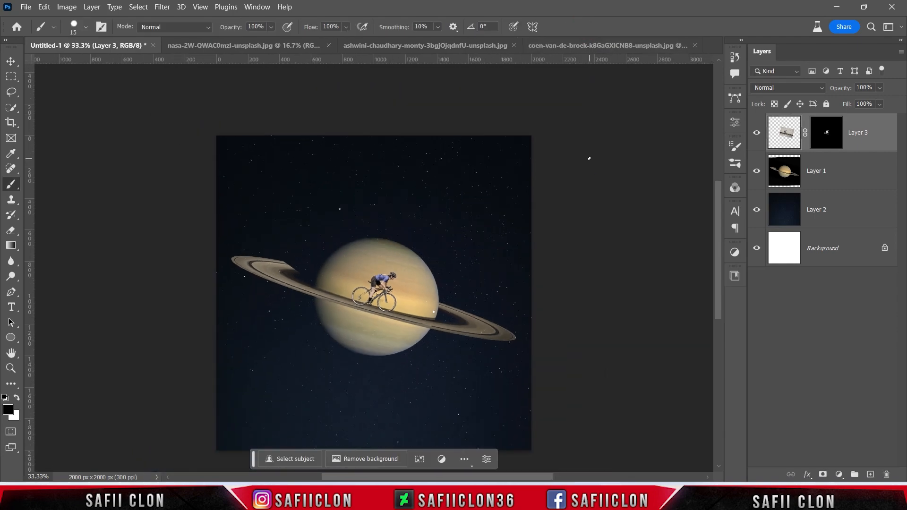
Group the cyclist layer, Layer 3, into a new group named MODEL
{"action": "key", "text": "ctrl+plus"}
{"action": "scroll", "coordinate": [598, 166], "scroll_direction": "down", "scroll_amount": 1}
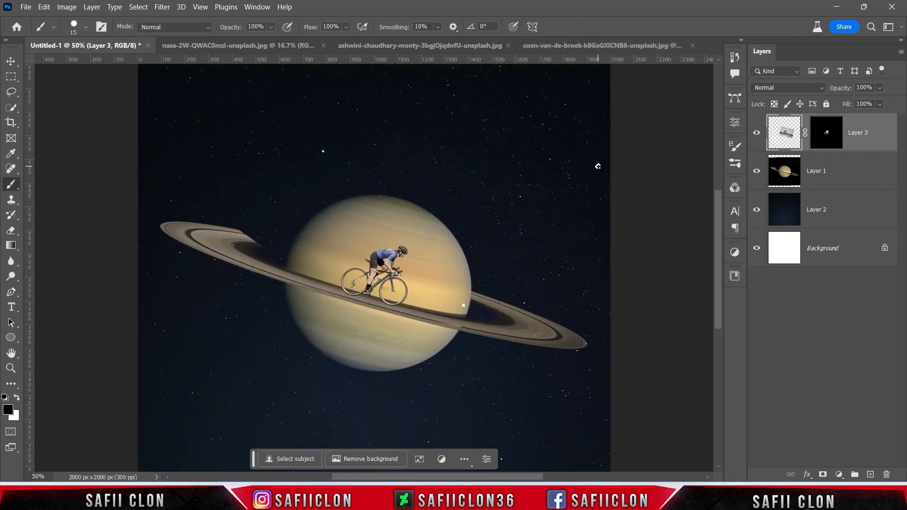
{"action": "right_click", "coordinate": [875, 125]}
{"action": "left_click", "coordinate": [822, 79]}
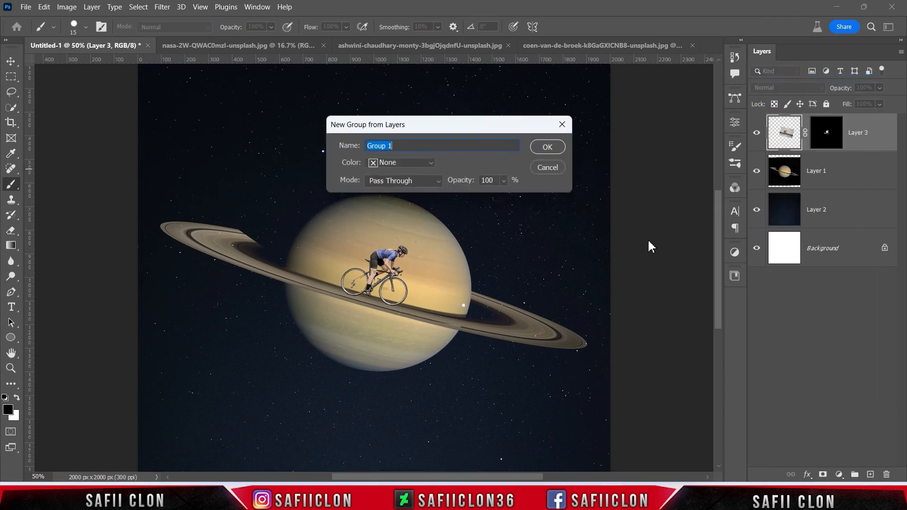
{"action": "type", "text": "MODEL"}
{"action": "left_click", "coordinate": [547, 147]}
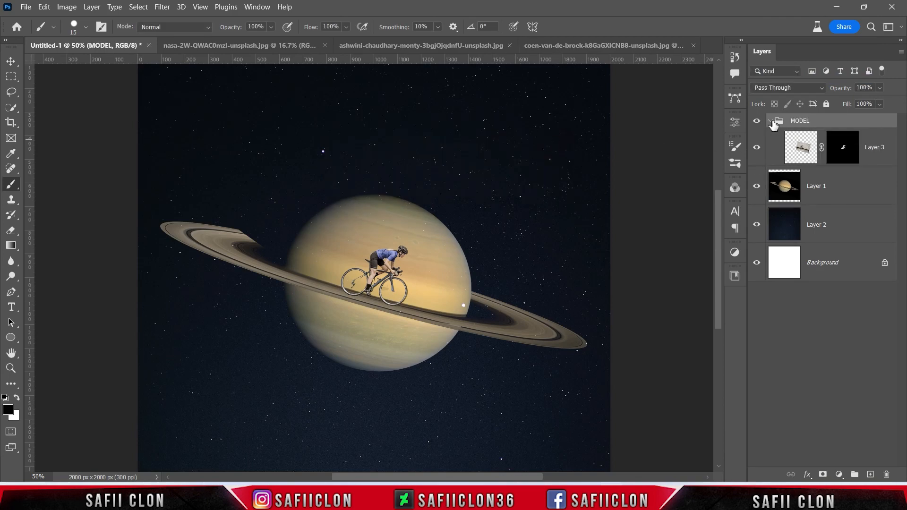
Group Layer 1 and Layer 2 into a new group named BACKGROUND
{"action": "left_click", "coordinate": [859, 156]}
{"action": "left_click", "coordinate": [840, 188], "text": "shift"}
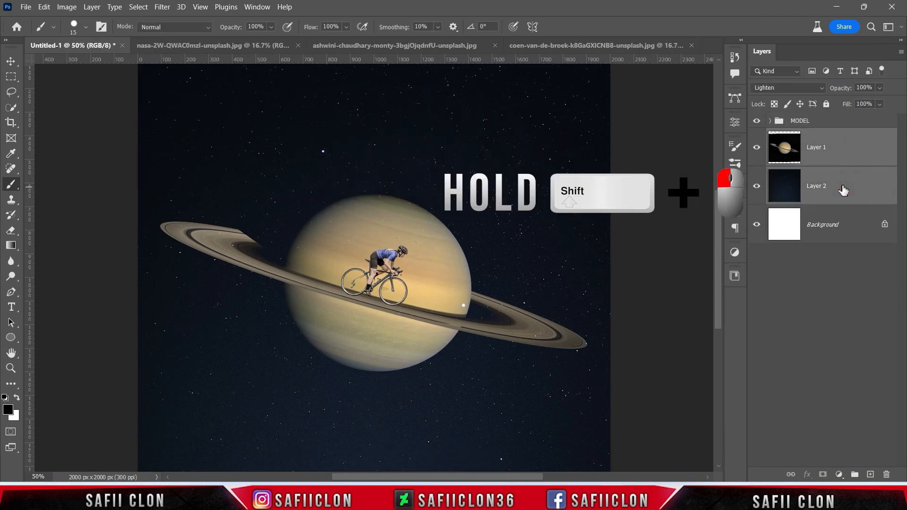
{"action": "right_click", "coordinate": [840, 188]}
{"action": "left_click", "coordinate": [774, 79]}
{"action": "type", "text": "BACKGROUND"}
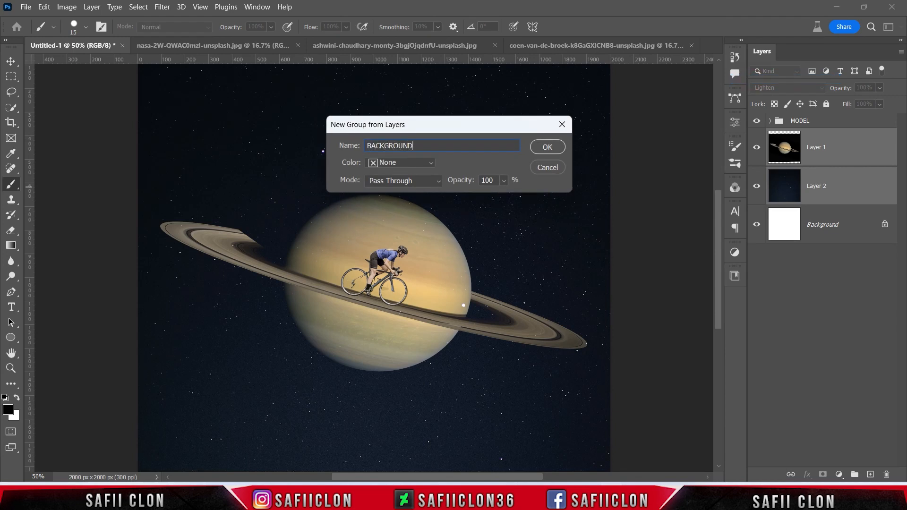
{"action": "left_click", "coordinate": [547, 147]}
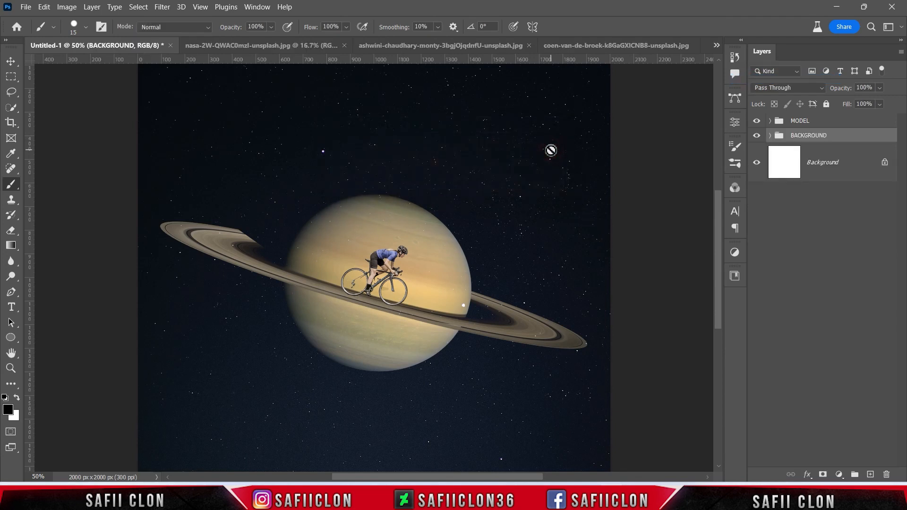
With the MODEL group temporarily hidden, stamp the visible layers into a new merged layer above the BACKGROUND group
{"action": "key", "text": "ctrl+minus"}
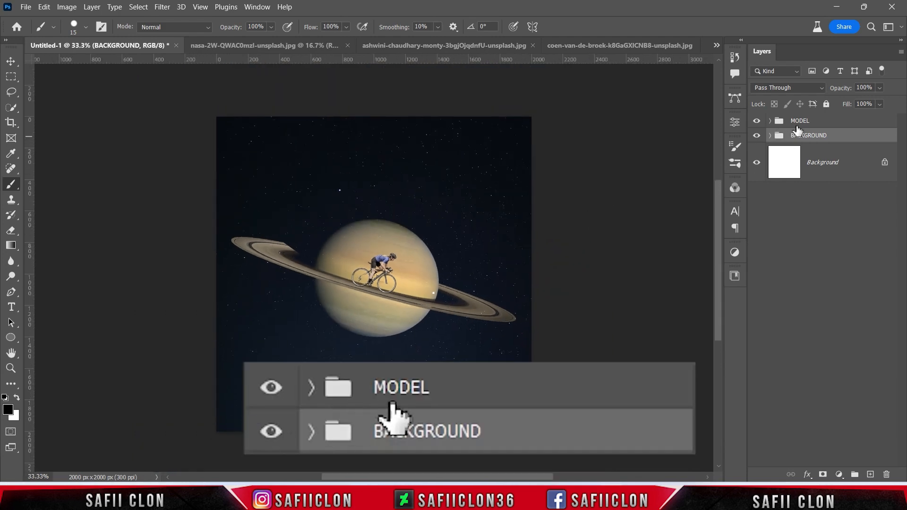
{"action": "left_click", "coordinate": [756, 121]}
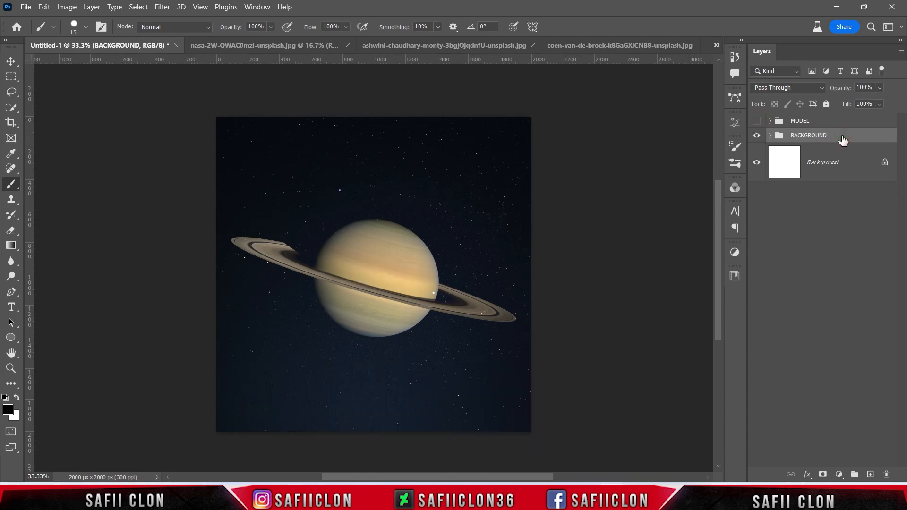
{"action": "key", "text": "ctrl+shift+alt+e"}
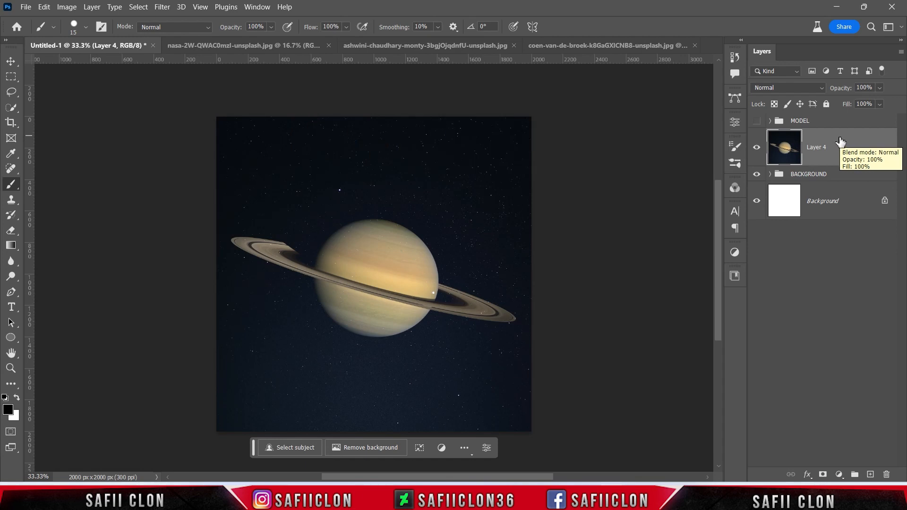
{"action": "left_click", "coordinate": [770, 121]}
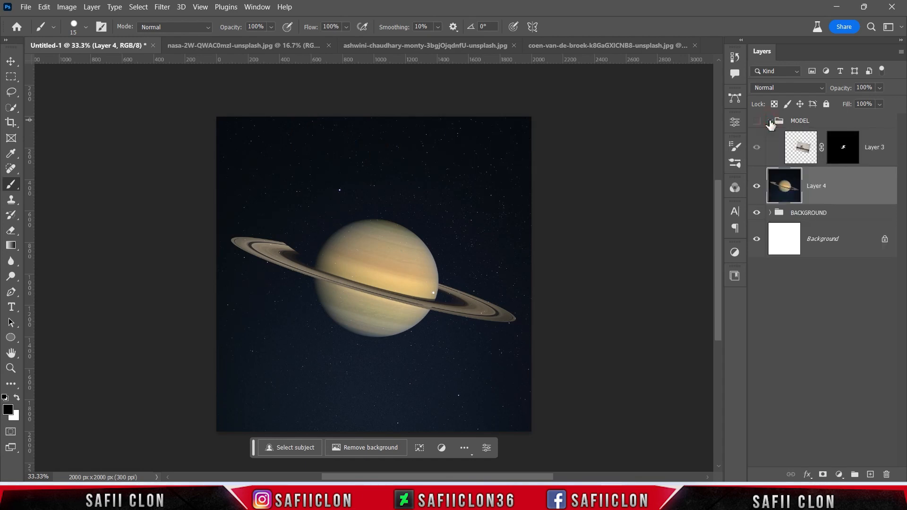
{"action": "left_click", "coordinate": [757, 122]}
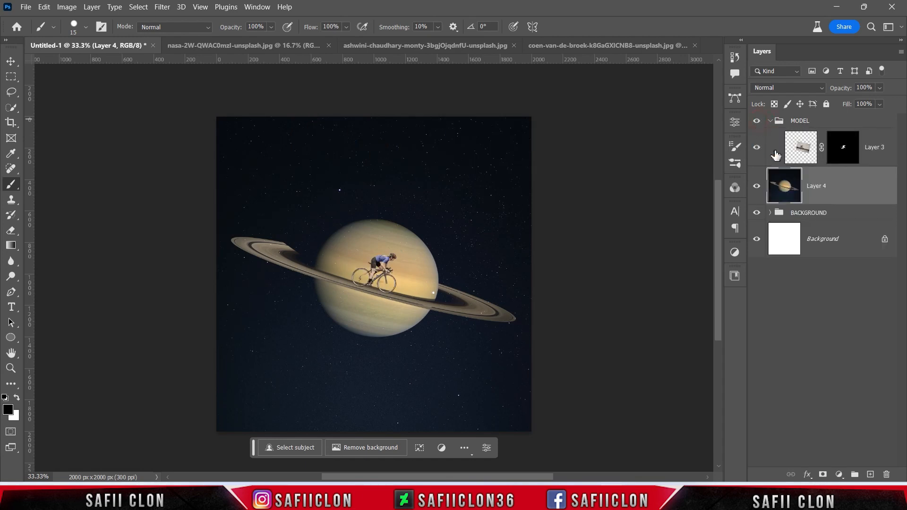
Move the merged background layer above Layer 3 inside the MODEL group and clip it to the cyclist
{"action": "left_click_drag", "start_coordinate": [856, 182], "coordinate": [845, 142]}
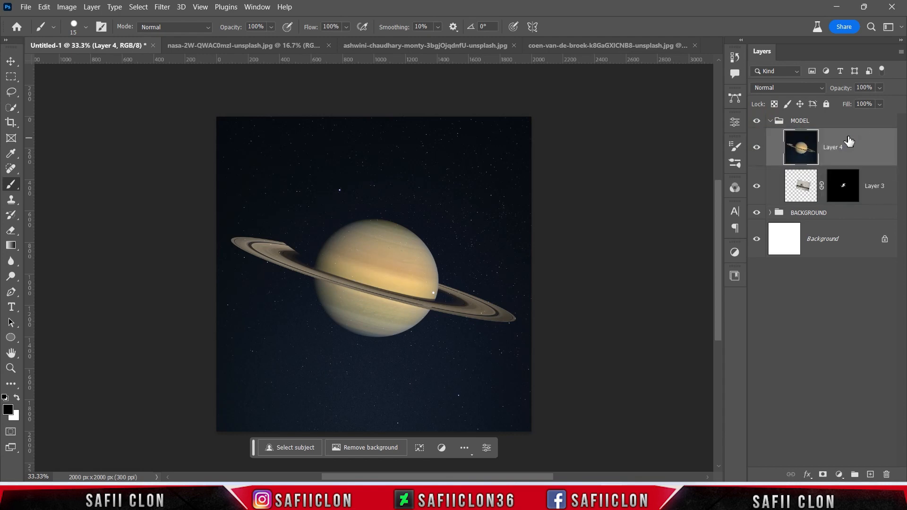
{"action": "right_click", "coordinate": [849, 140]}
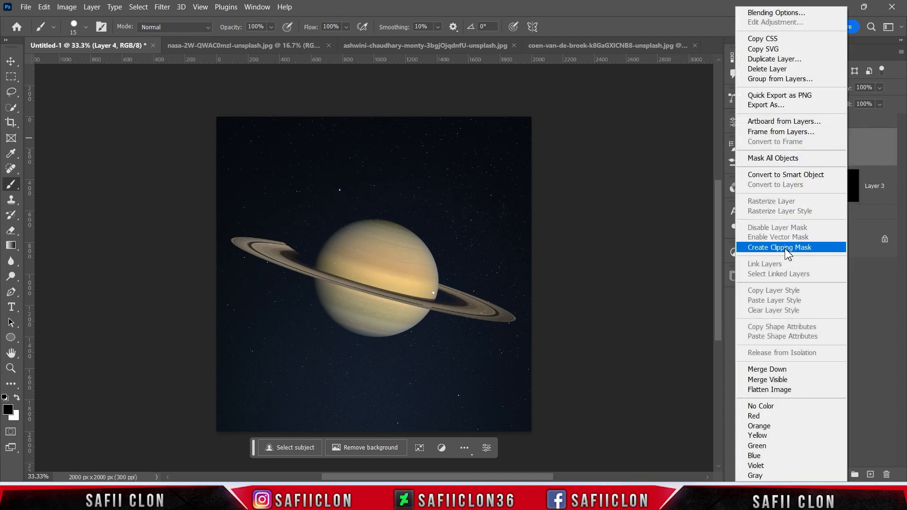
{"action": "left_click", "coordinate": [754, 248]}
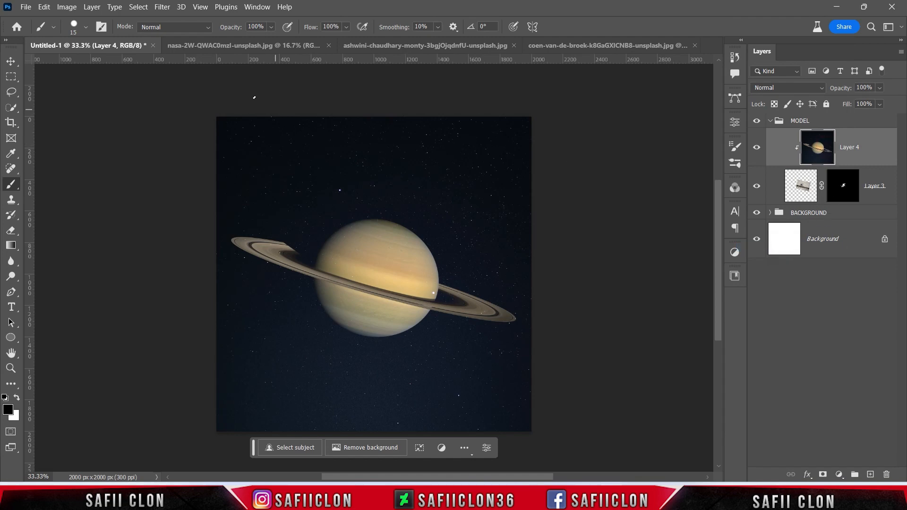
Apply the Average blur filter to the clipped merged layer
{"action": "left_click", "coordinate": [161, 8]}
{"action": "mouse_move", "coordinate": [258, 151]}
{"action": "left_click", "coordinate": [352, 151]}
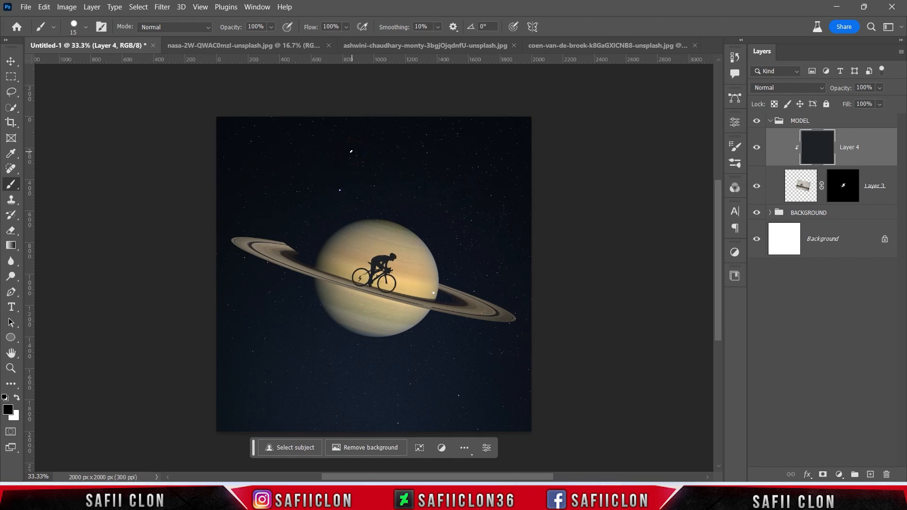
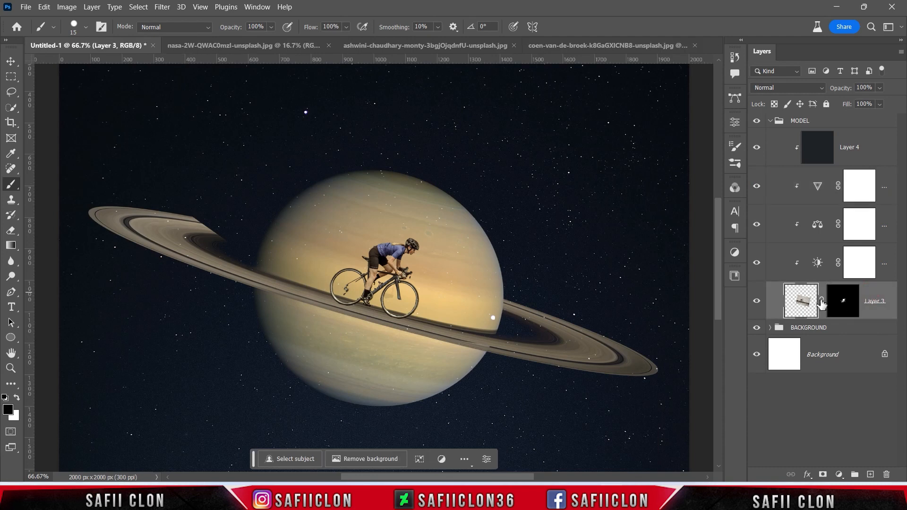
Duplicate Layer 3 and move the original above Layer 4, at the top of the MODEL group
{"action": "key", "text": "ctrl+j"}
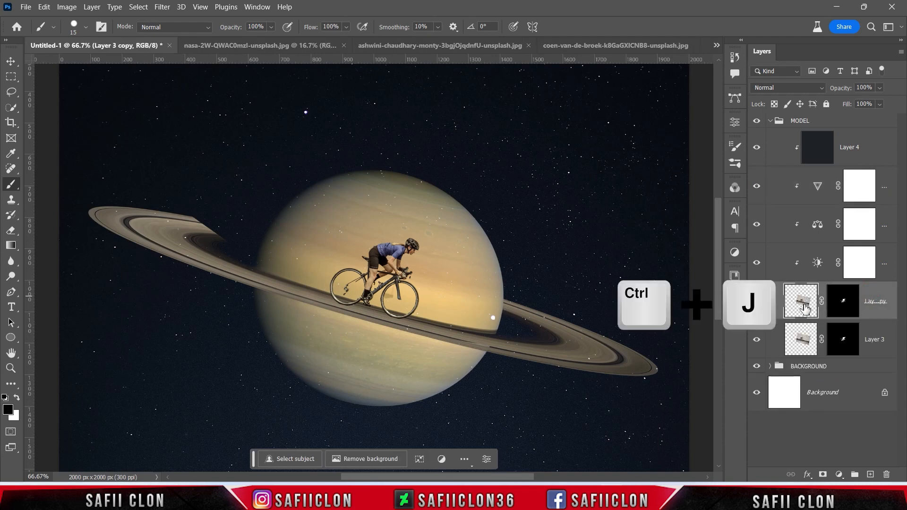
{"action": "left_click", "coordinate": [876, 335]}
{"action": "left_click_drag", "start_coordinate": [875, 332], "coordinate": [871, 139]}
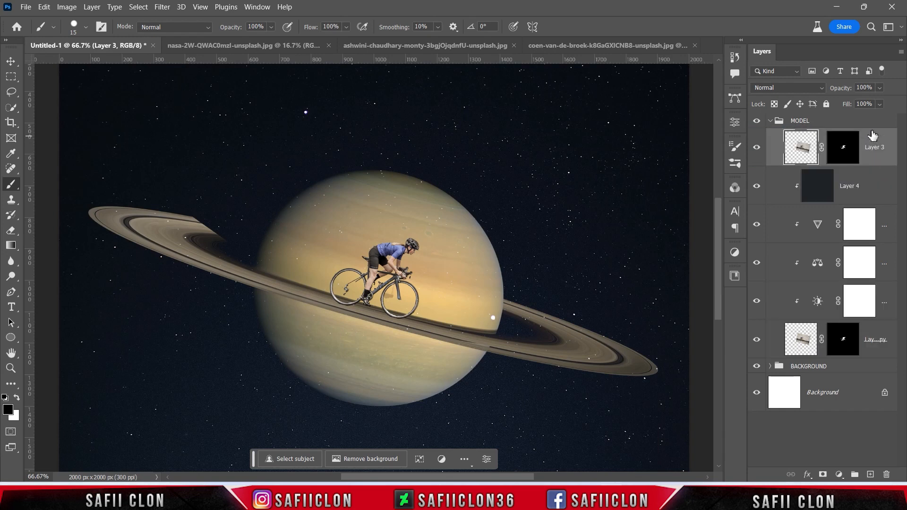
Apply the layer mask of Layer 3 permanently to its pixels
{"action": "left_click", "coordinate": [842, 149]}
{"action": "right_click", "coordinate": [842, 149]}
{"action": "left_click", "coordinate": [827, 177]}
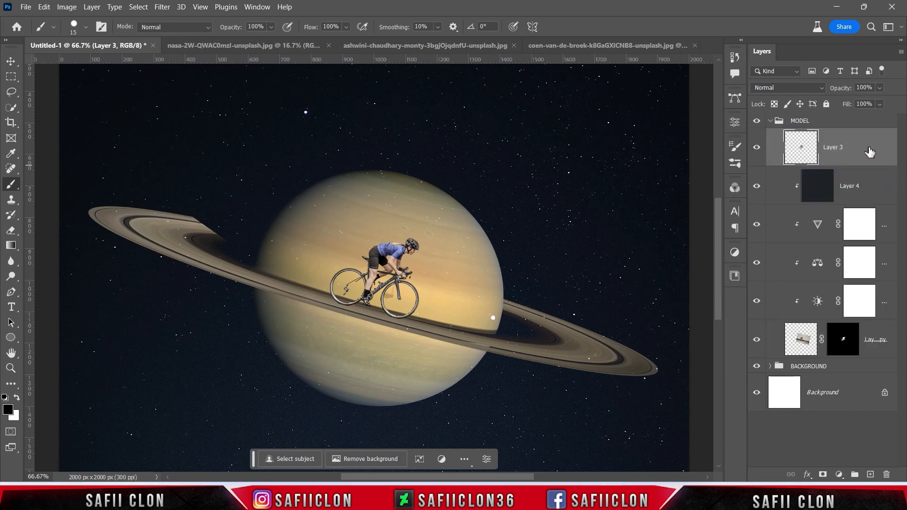
Apply a Motion Blur to Layer 3 with an angle of -12° and a distance of 239 pixels
{"action": "left_click", "coordinate": [162, 7]}
{"action": "mouse_move", "coordinate": [235, 151]}
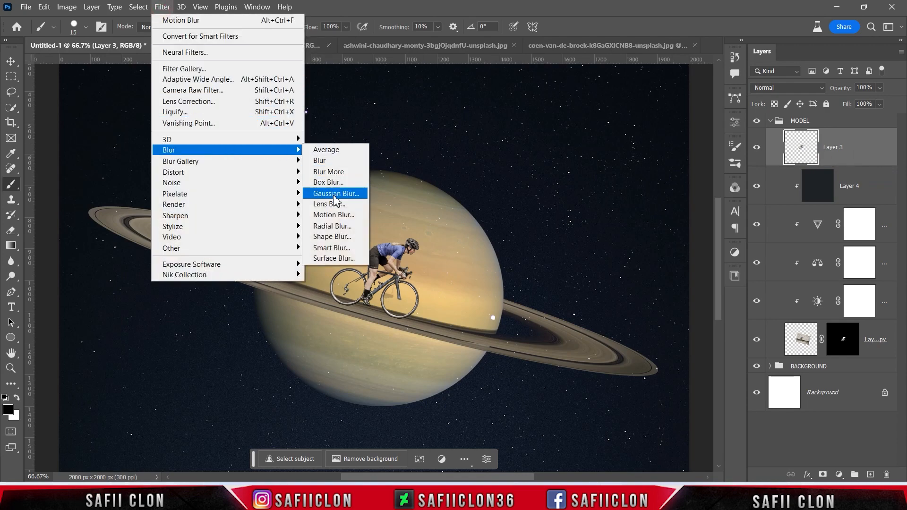
{"action": "left_click", "coordinate": [336, 217]}
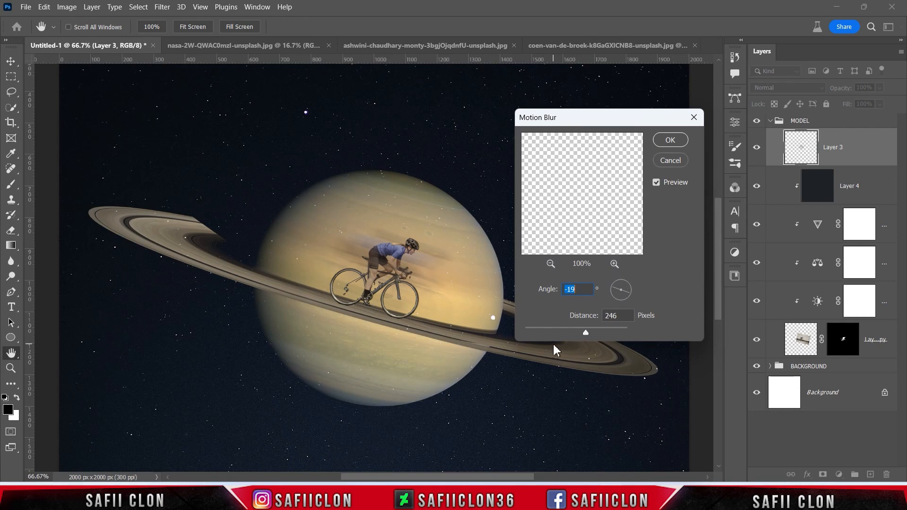
{"action": "left_click_drag", "start_coordinate": [586, 332], "coordinate": [583, 333]}
{"action": "left_click", "coordinate": [633, 293]}
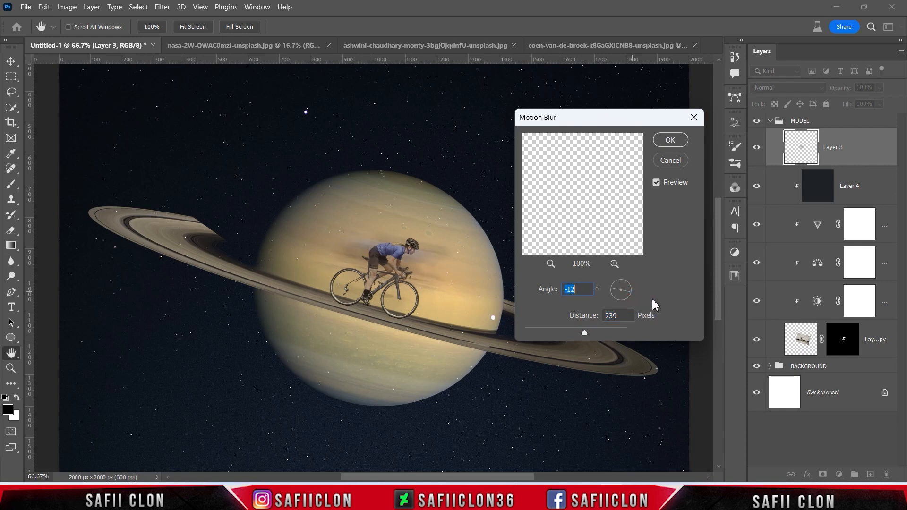
{"action": "left_click", "coordinate": [670, 140]}
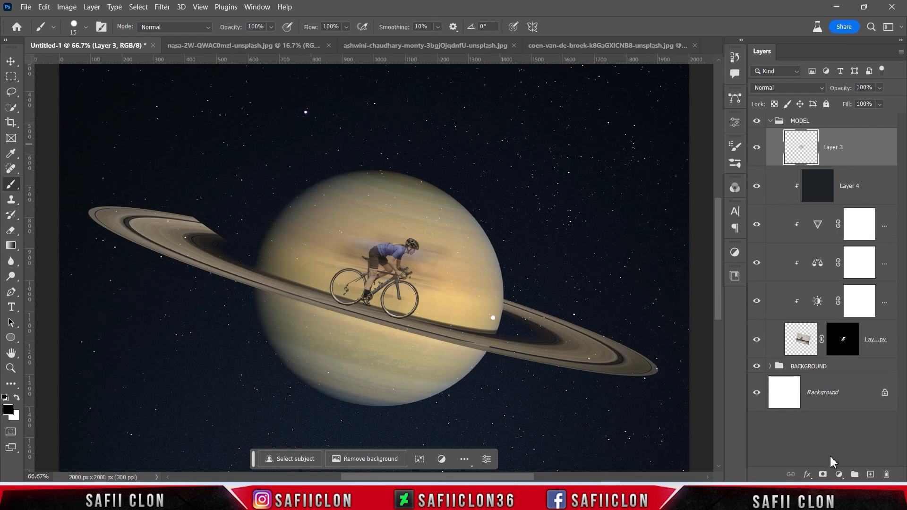
Add a layer mask to the blurred Layer 3 and set up a soft 45 px brush at 84% opacity
{"action": "left_click", "coordinate": [823, 474]}
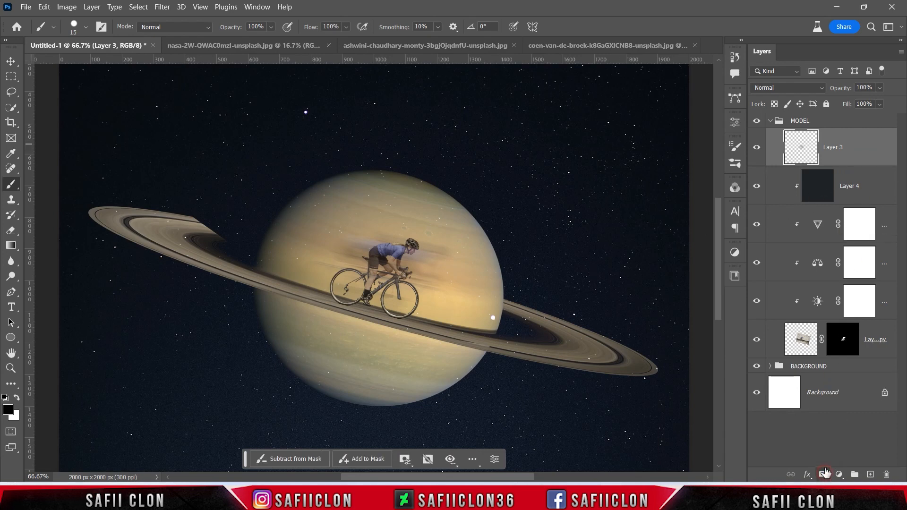
{"action": "right_click", "coordinate": [14, 187]}
{"action": "left_click", "coordinate": [66, 184]}
{"action": "left_click", "coordinate": [85, 27]}
{"action": "left_click", "coordinate": [89, 178]}
{"action": "left_click_drag", "start_coordinate": [72, 65], "coordinate": [87, 64]}
{"action": "left_click", "coordinate": [85, 27]}
{"action": "left_click", "coordinate": [273, 27]}
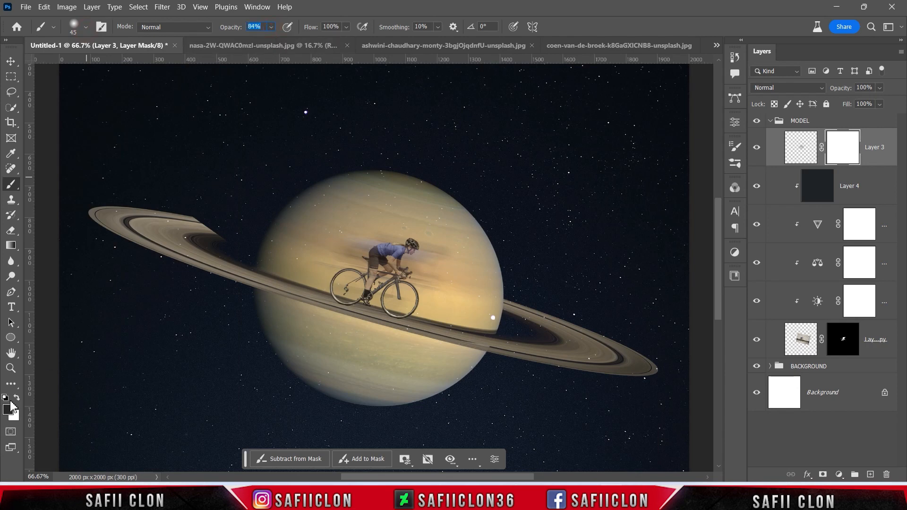
Mask out the motion blur in front of the cyclist using an enlarged soft brush
{"action": "key", "text": "bracketright"}
{"action": "key", "text": "bracketright"}
{"action": "key", "text": "bracketright"}
{"action": "key", "text": "bracketright"}
{"action": "left_click", "coordinate": [432, 288]}
Fade the blur over the cyclist's body and bike with a 22% opacity brush at varying sizes, comparing with the blur layer hidden
{"action": "left_click", "coordinate": [271, 27]}
{"action": "key", "text": "Return"}
{"action": "key", "text": "bracketleft"}
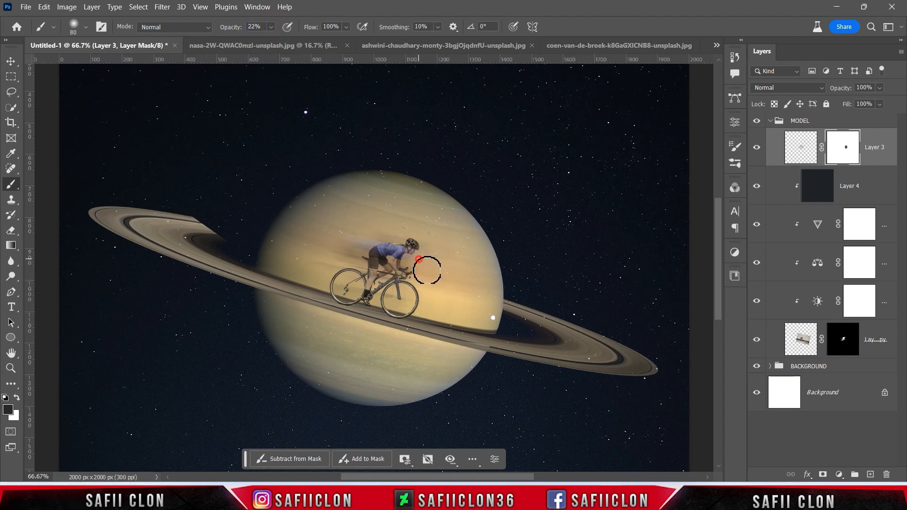
{"action": "key", "text": "bracketleft"}
{"action": "key", "text": "bracketleft"}
{"action": "key", "text": "bracketleft"}
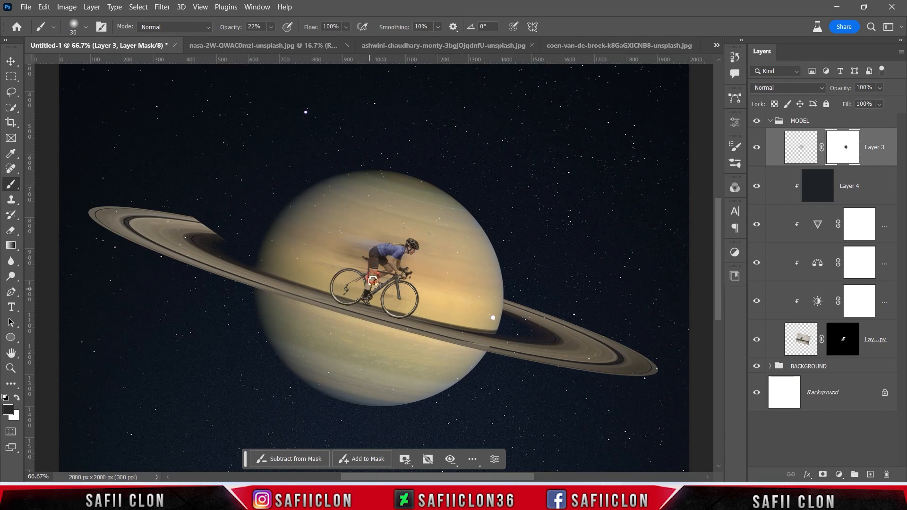
{"action": "key", "text": "bracketright"}
{"action": "key", "text": "bracketright"}
{"action": "key", "text": "bracketright"}
{"action": "key", "text": "bracketright"}
{"action": "key", "text": "bracketright"}
{"action": "key", "text": "bracketleft"}
{"action": "key", "text": "bracketleft"}
{"action": "key", "text": "bracketleft"}
{"action": "key", "text": "bracketleft"}
{"action": "key", "text": "bracketleft"}
{"action": "key", "text": "bracketleft"}
{"action": "left_click", "coordinate": [758, 149]}
{"action": "left_click", "coordinate": [758, 149]}
{"action": "left_click", "coordinate": [758, 149]}
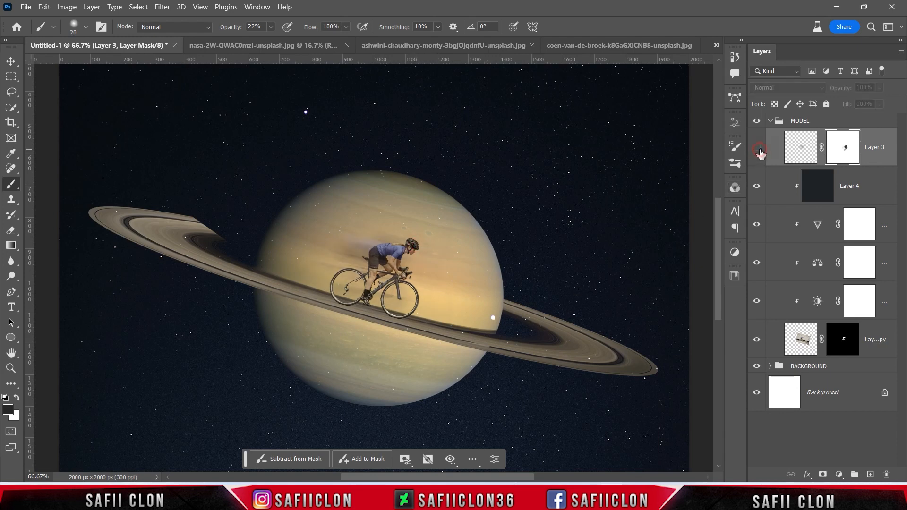
{"action": "left_click", "coordinate": [758, 149]}
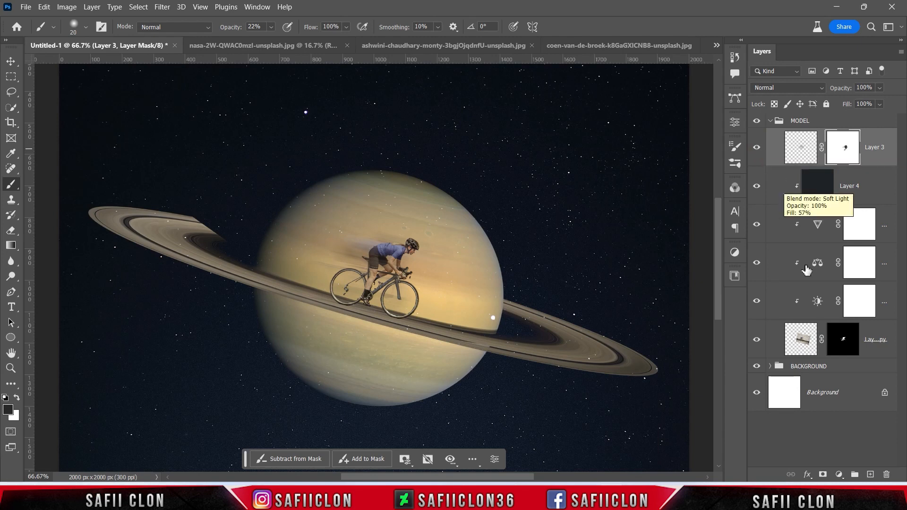
Create a new layer above Layer 3 and set up a soft 69 px brush at 100% opacity
{"action": "left_click", "coordinate": [870, 475]}
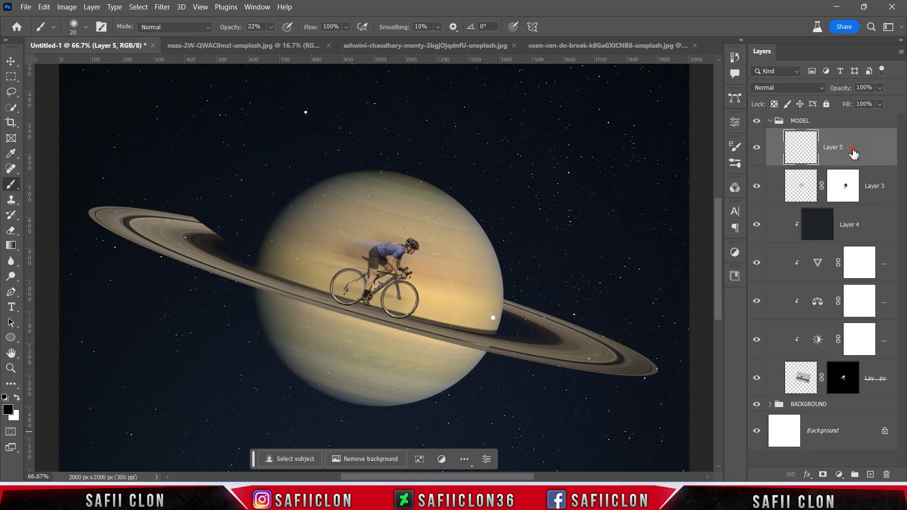
{"action": "right_click", "coordinate": [12, 184]}
{"action": "left_click", "coordinate": [52, 182]}
{"action": "left_click", "coordinate": [86, 28]}
{"action": "left_click_drag", "start_coordinate": [73, 64], "coordinate": [81, 64]}
{"action": "left_click", "coordinate": [251, 39]}
{"action": "left_click", "coordinate": [271, 27]}
{"action": "left_click_drag", "start_coordinate": [274, 41], "coordinate": [323, 46]}
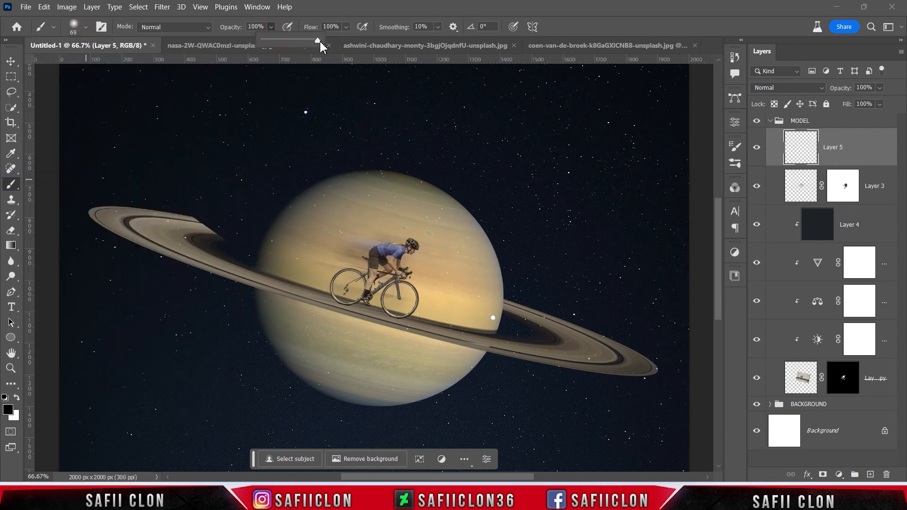
Paint a single soft black (000000) dab with a 100 px brush on the planet above the cyclist
{"action": "left_click", "coordinate": [8, 410]}
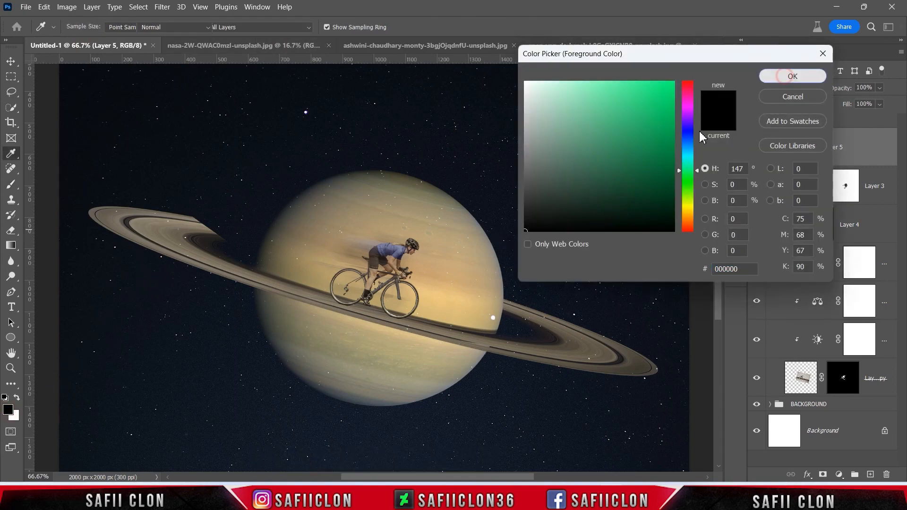
{"action": "left_click", "coordinate": [792, 77]}
{"action": "key", "text": "bracketright"}
{"action": "key", "text": "bracketright"}
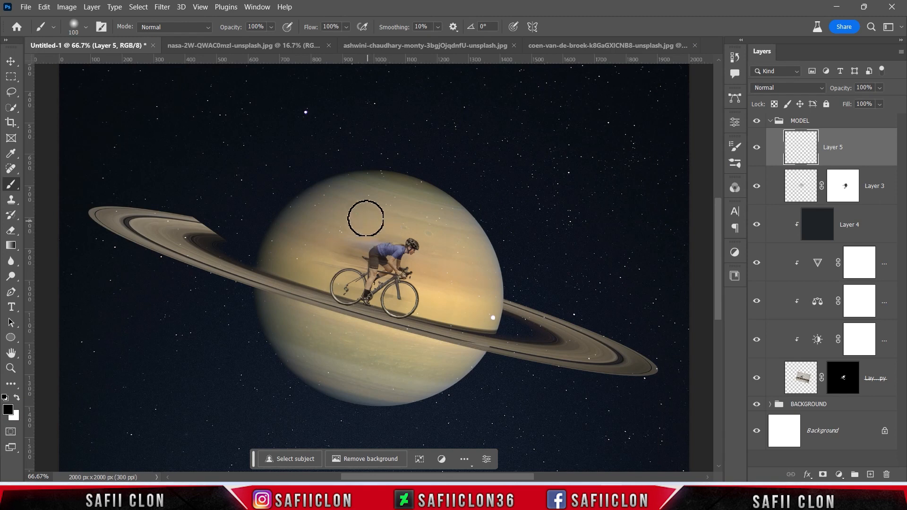
{"action": "left_click", "coordinate": [363, 210]}
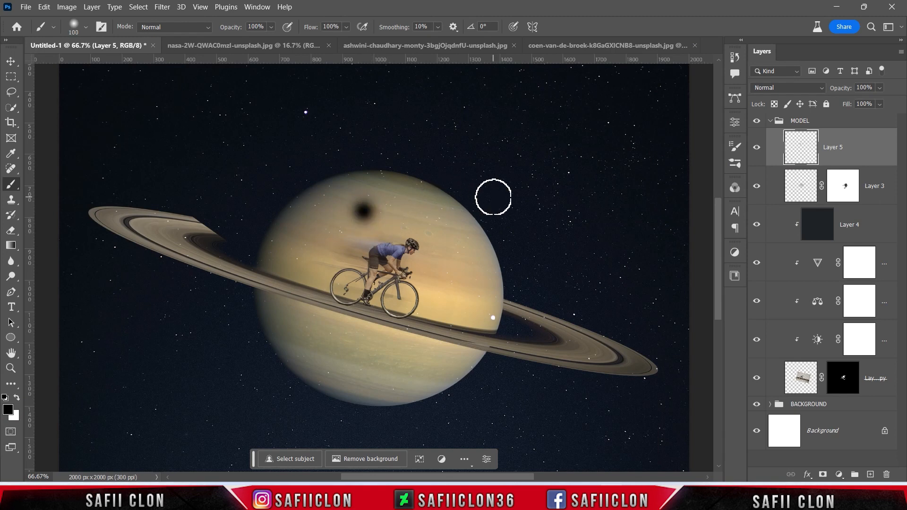
Transform the black dab into a flat shadow under the front wheel, 128.58% wide, 29.19% high, rotated 13.88°, and reduce the layer's fill to 70%
{"action": "key", "text": "ctrl+t"}
{"action": "mouse_move", "coordinate": [366, 186]}
{"action": "left_mouse_down"}
{"action": "mouse_move", "coordinate": [406, 322]}
{"action": "mouse_move", "coordinate": [439, 317]}
{"action": "mouse_move", "coordinate": [430, 326]}
{"action": "mouse_move", "coordinate": [403, 319]}
{"action": "left_mouse_up"}
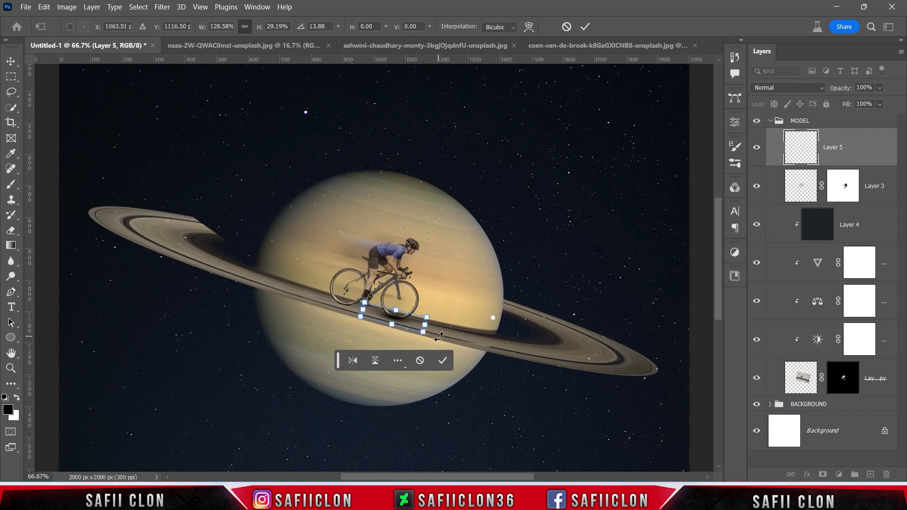
{"action": "key", "text": "ctrl+plus"}
{"action": "left_click", "coordinate": [879, 105]}
{"action": "left_click_drag", "start_coordinate": [878, 117], "coordinate": [875, 116]}
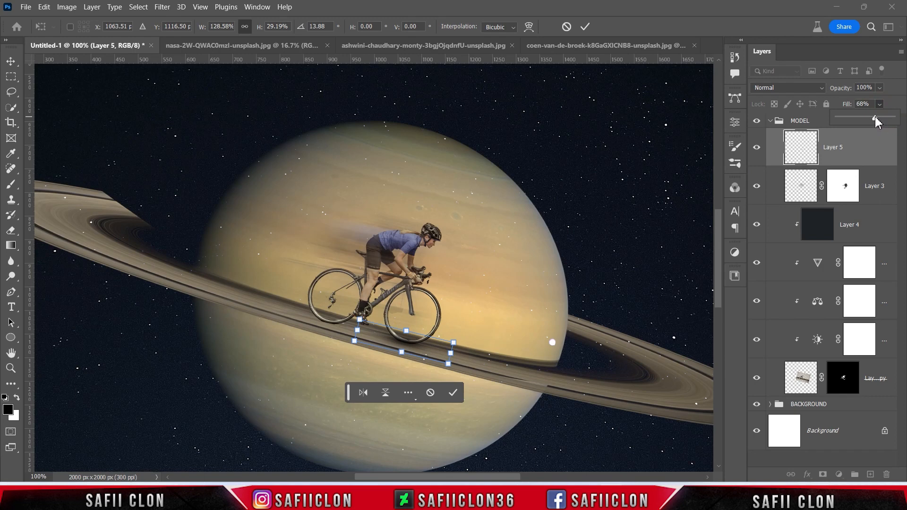
Nudge the front wheel shadow back and slightly down along the ring, widen it to 173.41%, and apply the transform
{"action": "key", "text": "Left"}
{"action": "key", "text": "Left"}
{"action": "key", "text": "Left"}
{"action": "key", "text": "Left"}
{"action": "key", "text": "Left"}
{"action": "key", "text": "Down"}
{"action": "key", "text": "Left"}
{"action": "left_click_drag", "start_coordinate": [450, 355], "coordinate": [465, 357]}
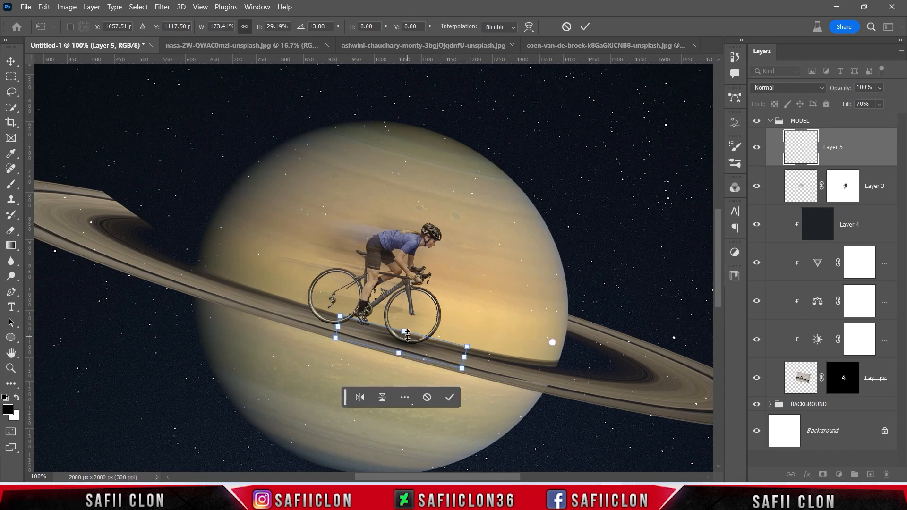
{"action": "left_click", "coordinate": [584, 27]}
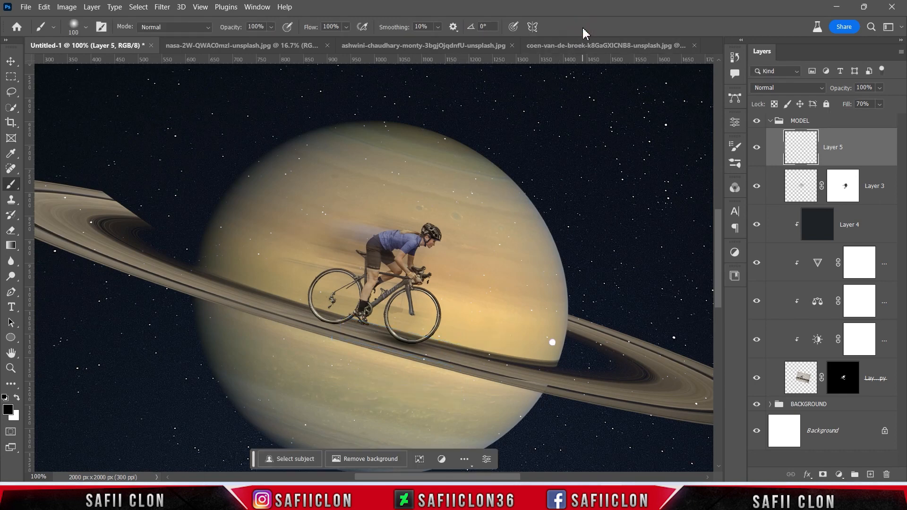
Duplicate Layer 5 and move the copy under the rear wheel, rotating it 0.66° to follow the ring
{"action": "right_click", "coordinate": [855, 152]}
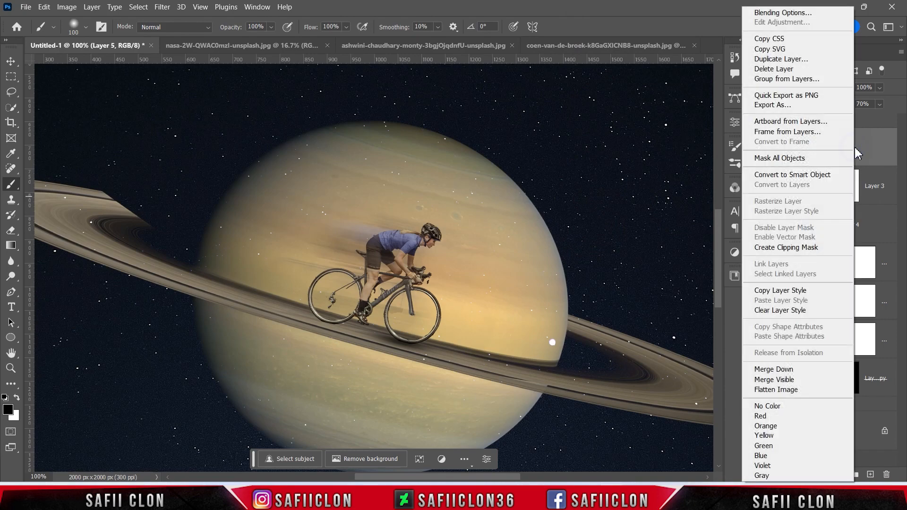
{"action": "left_click", "coordinate": [774, 63]}
{"action": "left_click", "coordinate": [551, 130]}
{"action": "key", "text": "ctrl+t"}
{"action": "left_click_drag", "start_coordinate": [413, 348], "coordinate": [344, 329]}
{"action": "left_click_drag", "start_coordinate": [447, 343], "coordinate": [449, 344]}
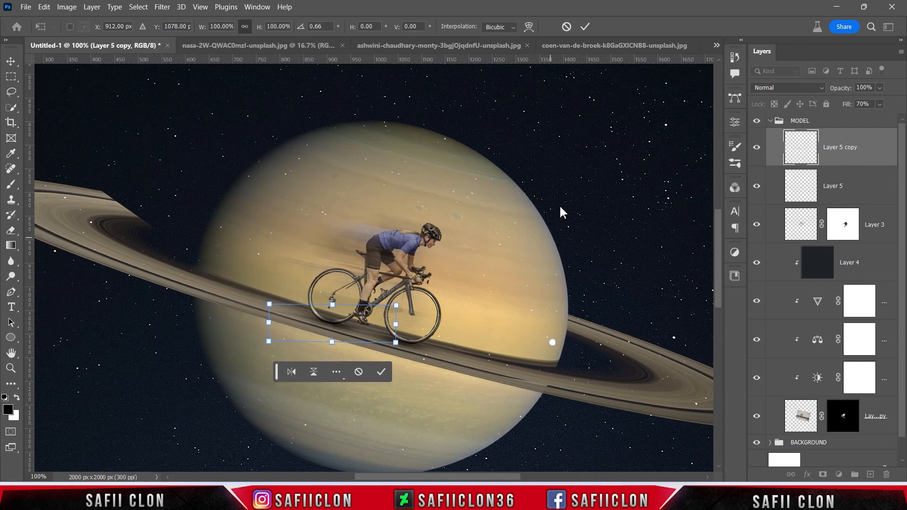
{"action": "left_click", "coordinate": [585, 27]}
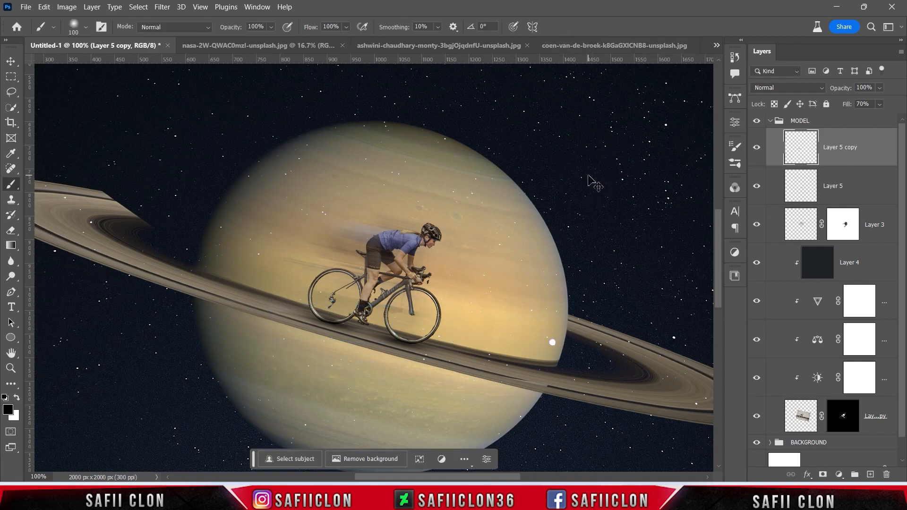
Lower the fill of both wheel shadow layers, Layer 5 copy and Layer 5, to 62%
{"action": "key", "text": "ctrl+minus"}
{"action": "key", "text": "ctrl+minus"}
{"action": "key", "text": "ctrl+minus"}
{"action": "key", "text": "ctrl+plus"}
{"action": "key", "text": "ctrl+plus"}
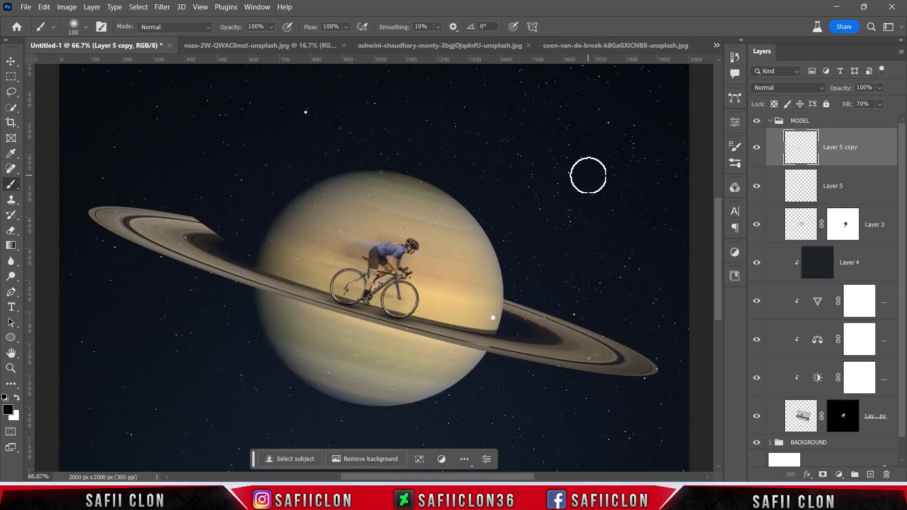
{"action": "left_click", "coordinate": [829, 123]}
{"action": "left_click", "coordinate": [853, 147]}
{"action": "left_click", "coordinate": [879, 105]}
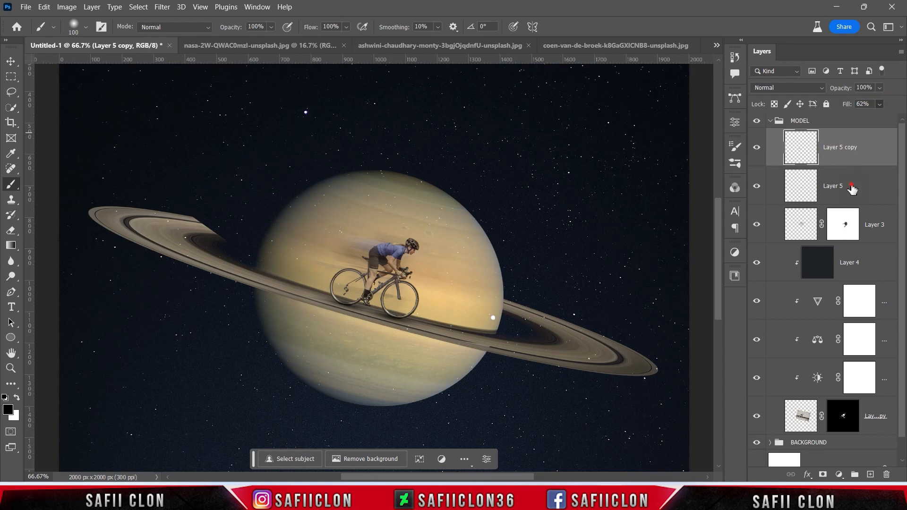
{"action": "left_click", "coordinate": [850, 185]}
{"action": "left_click", "coordinate": [880, 104]}
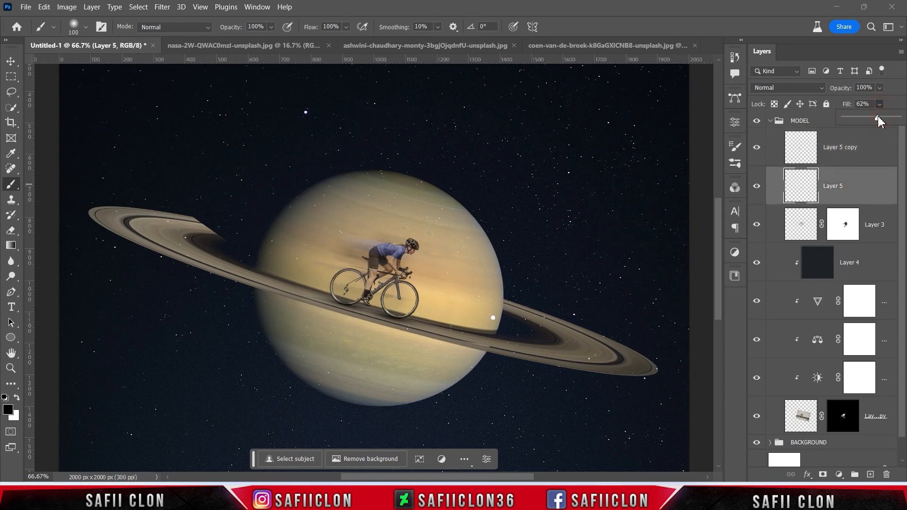
{"action": "left_click", "coordinate": [873, 147]}
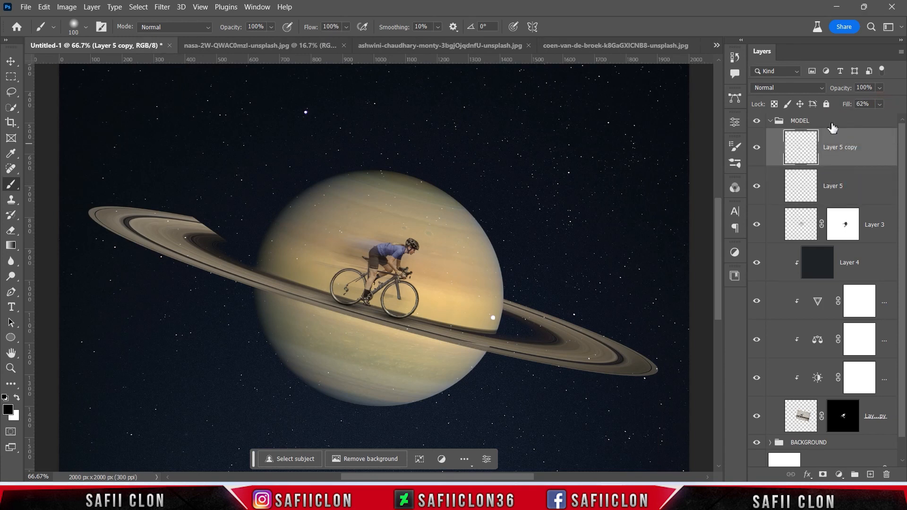
Collapse the MODEL group and toggle its visibility to compare the composite with and without the cyclist
{"action": "left_click", "coordinate": [798, 123]}
{"action": "left_click", "coordinate": [769, 123]}
{"action": "left_click", "coordinate": [756, 121]}
{"action": "left_click", "coordinate": [756, 121]}
{"action": "left_click", "coordinate": [756, 121]}
{"action": "left_click", "coordinate": [756, 121]}
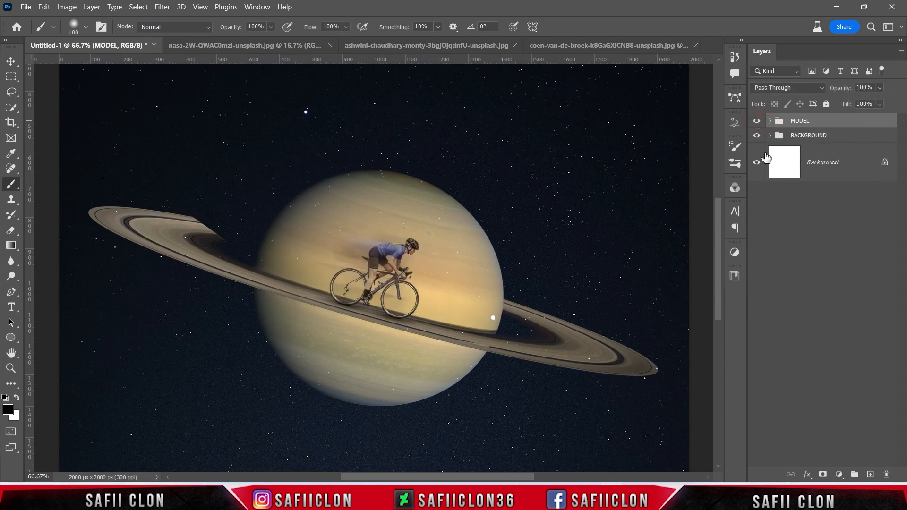
Add a Color Lookup adjustment layer above the MODEL group using the filmstock_50.3dl 3D LUT
{"action": "left_click", "coordinate": [838, 473]}
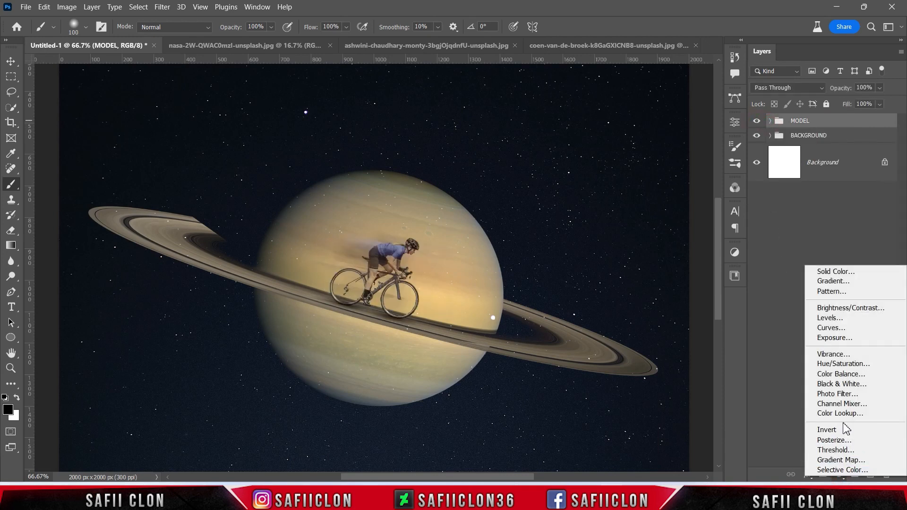
{"action": "left_click", "coordinate": [836, 411]}
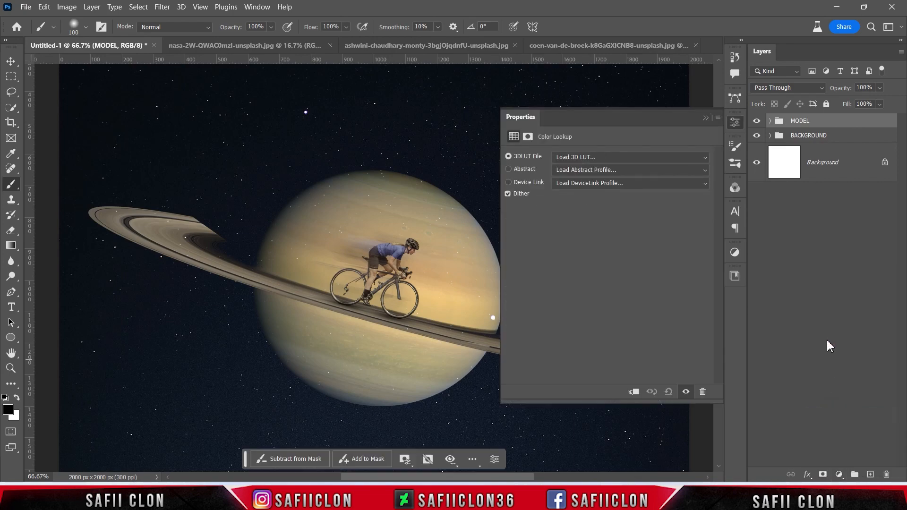
{"action": "left_click", "coordinate": [624, 158]}
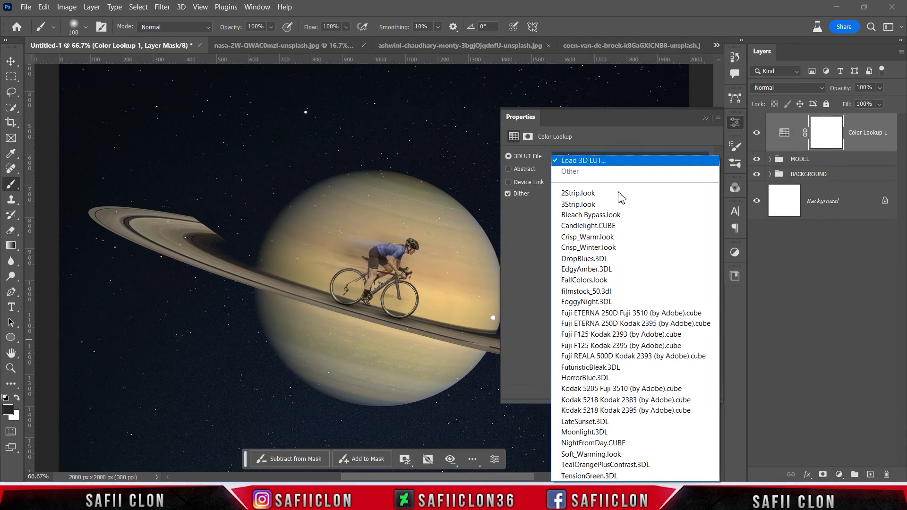
{"action": "left_click", "coordinate": [624, 290]}
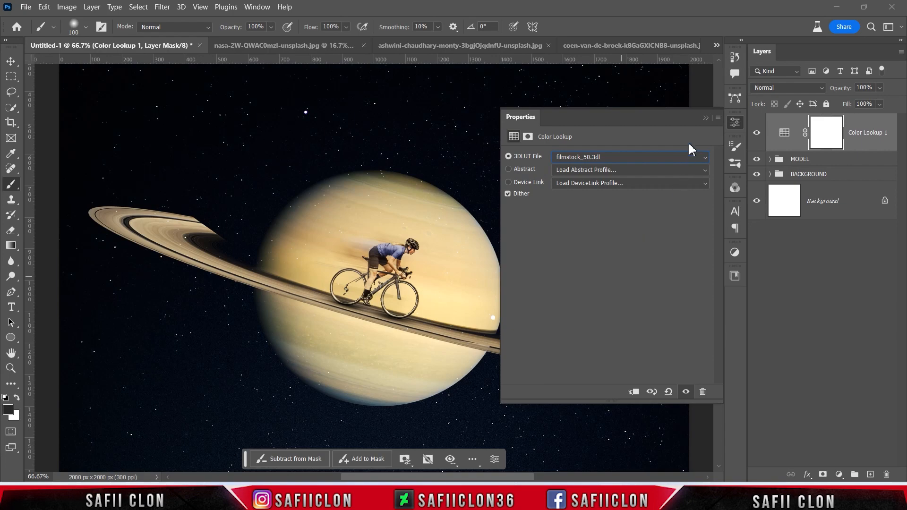
{"action": "left_click", "coordinate": [706, 119]}
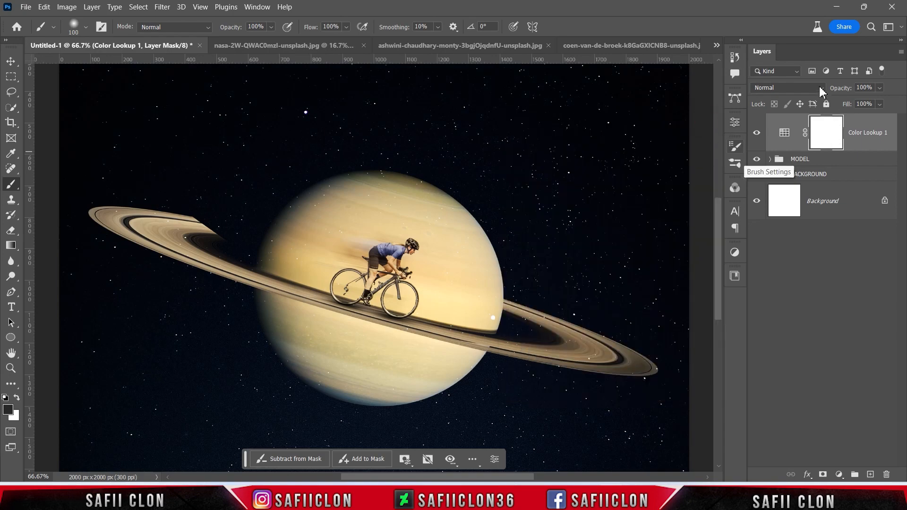
Set the Color Lookup layer's blend mode to Lighter Color and compare the image with the layer hidden and shown
{"action": "left_click", "coordinate": [798, 88]}
{"action": "left_click", "coordinate": [767, 214]}
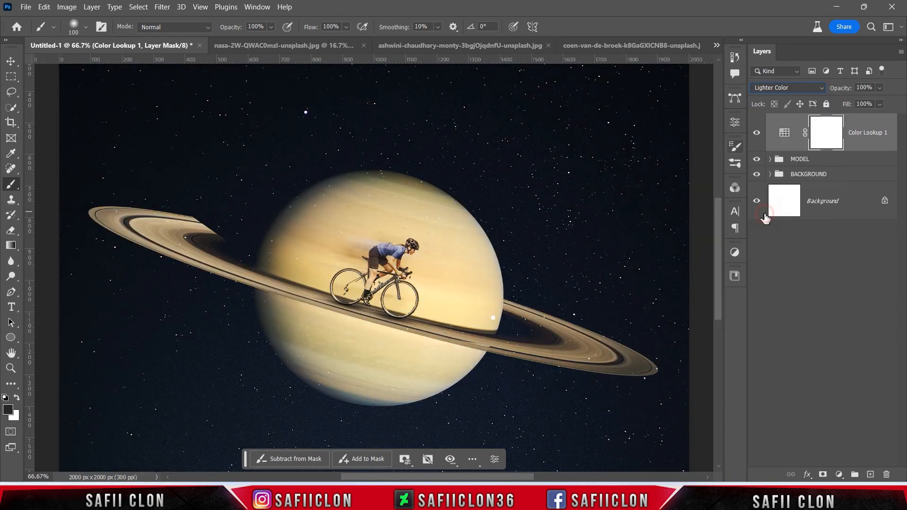
{"action": "left_click", "coordinate": [757, 134]}
{"action": "left_click", "coordinate": [757, 134]}
Add a pure bright red Solid Color fill layer above the Color Lookup and set its blend mode to Saturation
{"action": "left_click", "coordinate": [840, 474]}
{"action": "left_click", "coordinate": [831, 265]}
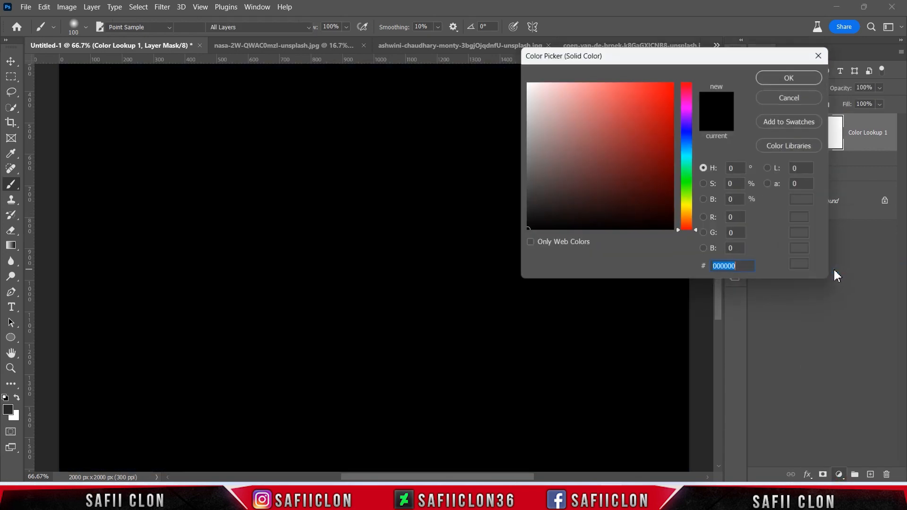
{"action": "left_click_drag", "start_coordinate": [605, 192], "coordinate": [673, 82]}
{"action": "left_click", "coordinate": [803, 79]}
{"action": "left_click", "coordinate": [824, 87]}
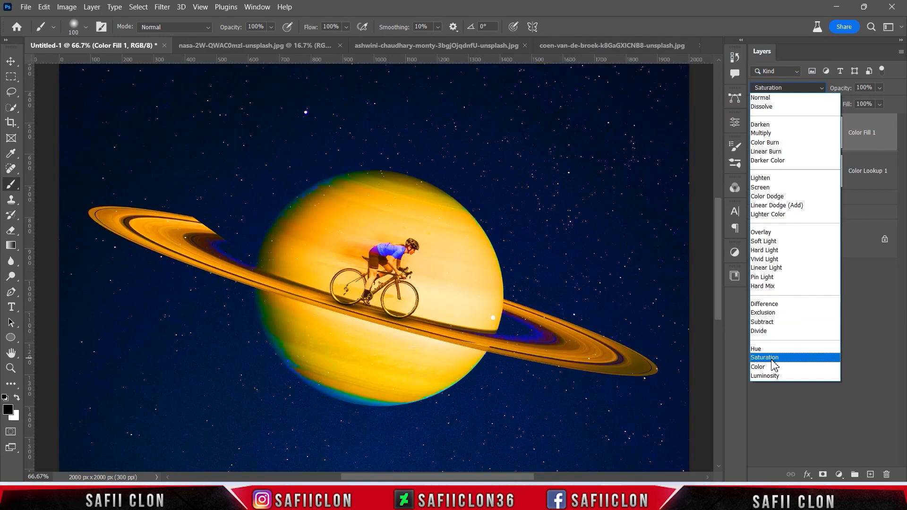
{"action": "left_click", "coordinate": [769, 357]}
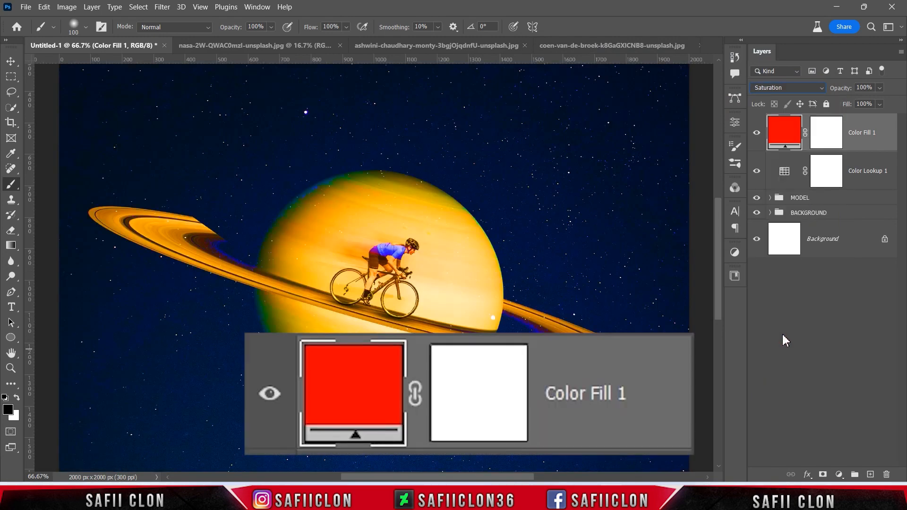
Select the Color Fill 1 layer mask and set up a Soft Round brush at 155 px with 29% opacity
{"action": "key", "text": "ctrl+minus"}
{"action": "key", "text": "ctrl+minus"}
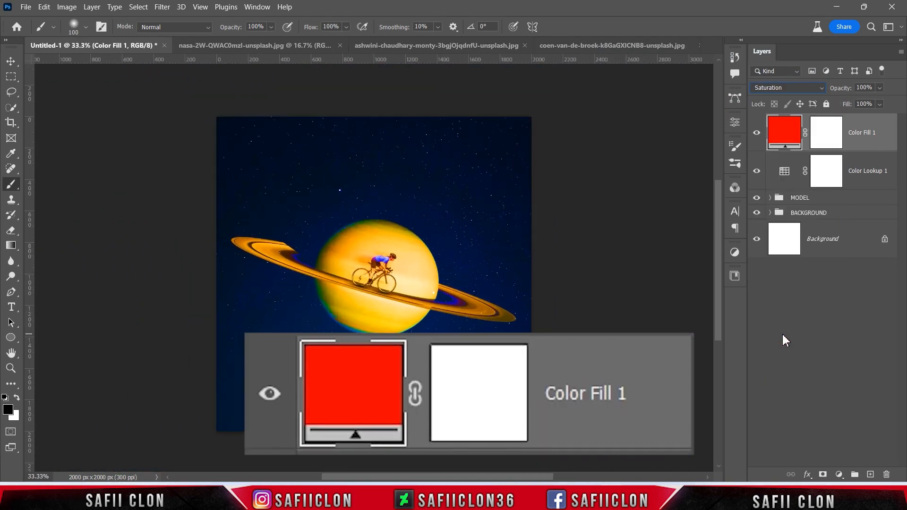
{"action": "left_click", "coordinate": [826, 135]}
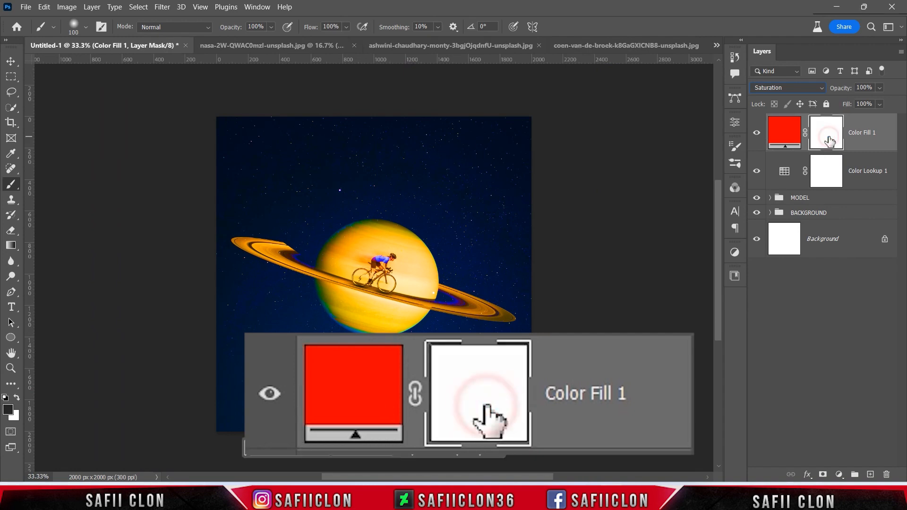
{"action": "right_click", "coordinate": [20, 187]}
{"action": "left_click", "coordinate": [46, 188]}
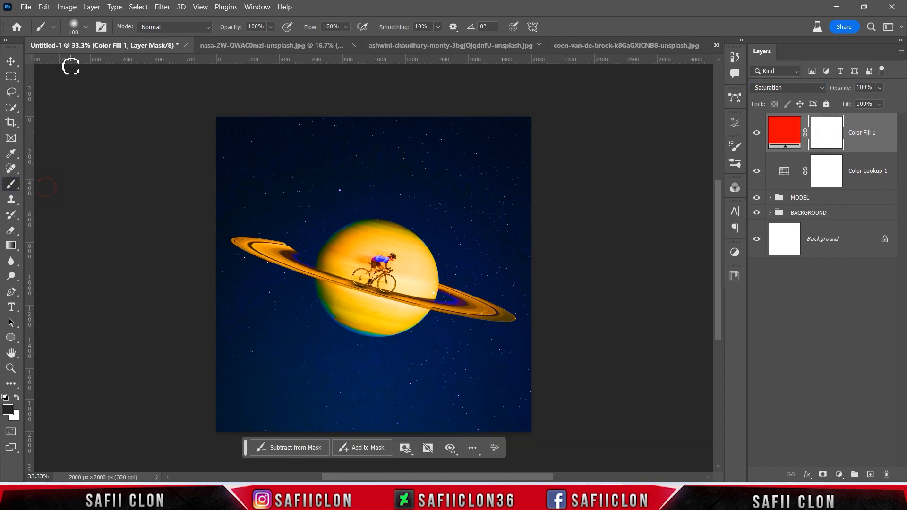
{"action": "left_click", "coordinate": [86, 28]}
{"action": "left_click", "coordinate": [85, 181]}
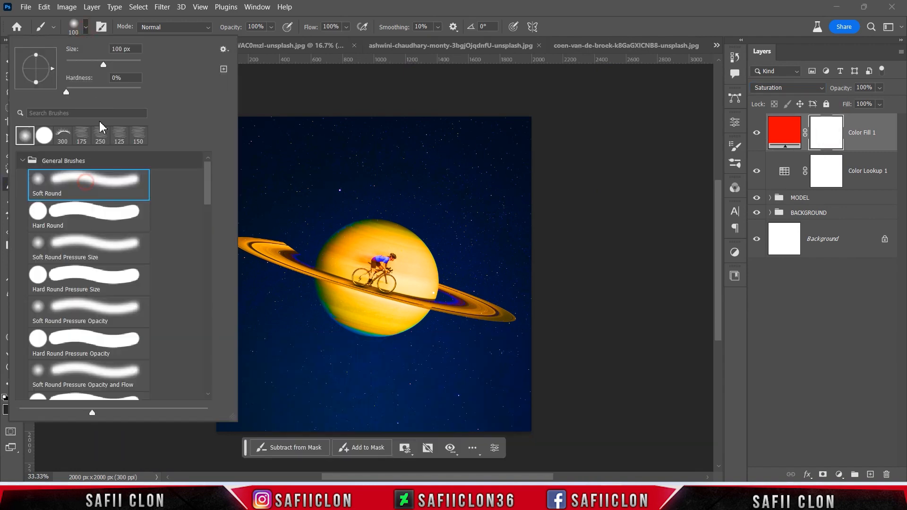
{"action": "left_click_drag", "start_coordinate": [102, 65], "coordinate": [114, 64]}
{"action": "left_click", "coordinate": [92, 29]}
{"action": "left_click", "coordinate": [272, 27]}
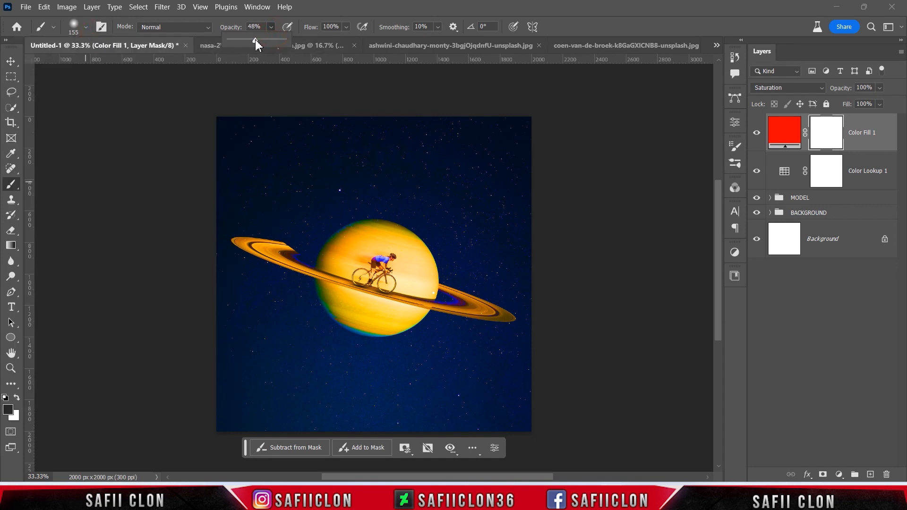
{"action": "left_click", "coordinate": [269, 52]}
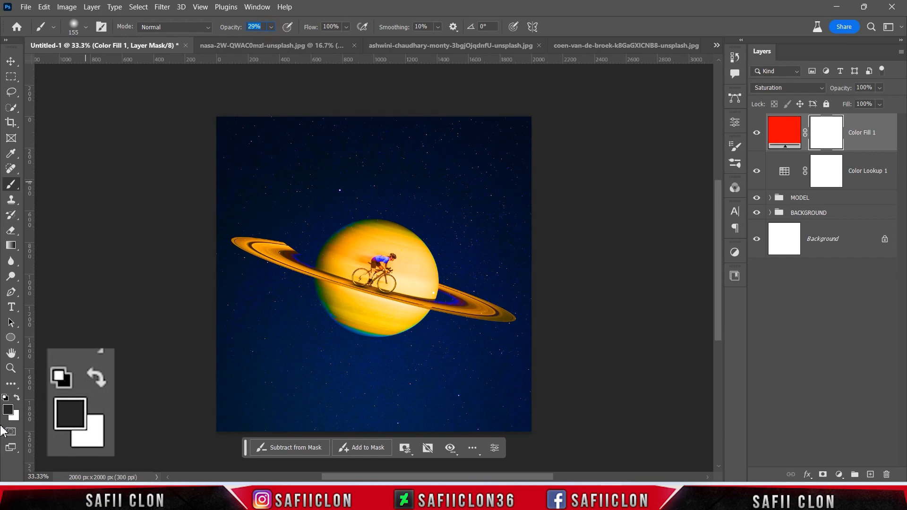
Paint dark on the mask along the planet's lower edge with a 100 px brush to soften the saturated fringe
{"action": "key", "text": "bracketleft"}
{"action": "key", "text": "ctrl+equal"}
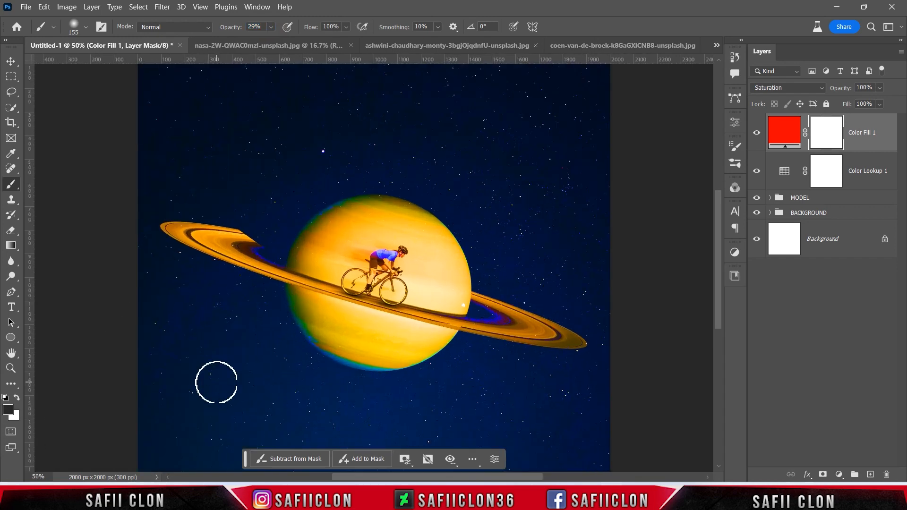
{"action": "key", "text": "bracketleft"}
{"action": "key", "text": "bracketleft"}
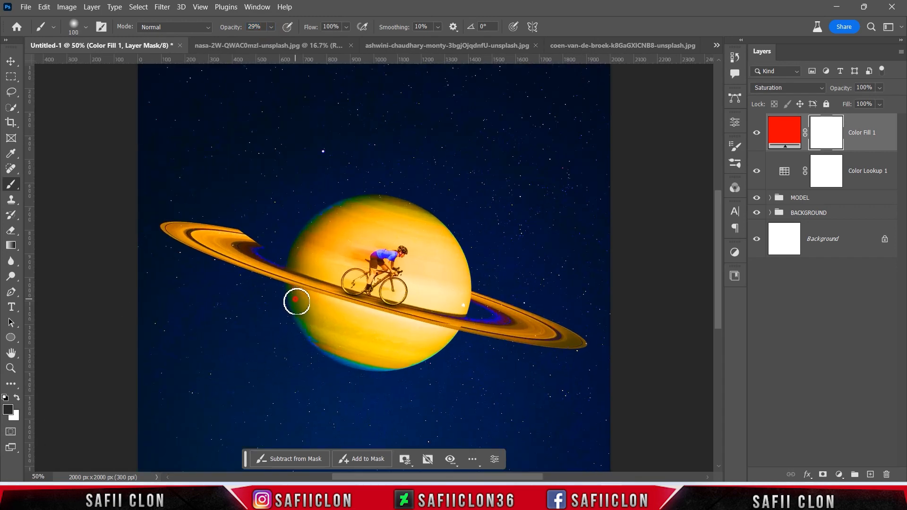
{"action": "mouse_move", "coordinate": [299, 306]}
{"action": "left_mouse_down"}
{"action": "mouse_move", "coordinate": [319, 340]}
{"action": "mouse_move", "coordinate": [373, 361]}
{"action": "mouse_move", "coordinate": [340, 356]}
{"action": "mouse_move", "coordinate": [425, 371]}
{"action": "mouse_move", "coordinate": [416, 373]}
{"action": "left_mouse_up"}
Lower the brush to 14% opacity and 70 px, and mask the saturation on the planet's upper-left edge and the ring's dark gaps
{"action": "key", "text": "bracketleft"}
{"action": "left_click", "coordinate": [271, 27]}
{"action": "left_click_drag", "start_coordinate": [272, 41], "coordinate": [264, 42]}
{"action": "key", "text": "bracketleft"}
{"action": "key", "text": "bracketleft"}
{"action": "mouse_move", "coordinate": [332, 210]}
{"action": "left_mouse_down"}
{"action": "mouse_move", "coordinate": [342, 210]}
{"action": "mouse_move", "coordinate": [306, 225]}
{"action": "left_mouse_up"}
{"action": "left_click_drag", "start_coordinate": [250, 249], "coordinate": [269, 249]}
{"action": "left_click_drag", "start_coordinate": [500, 315], "coordinate": [476, 316]}
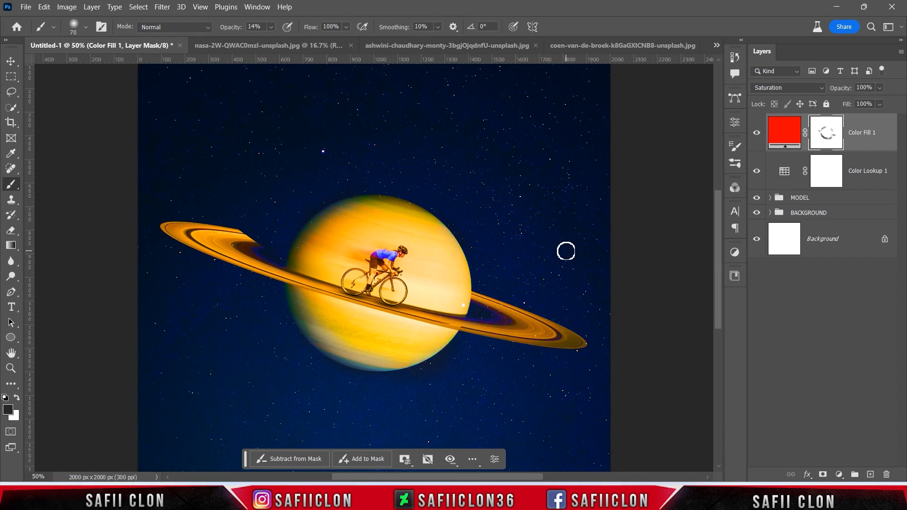
Fade the saturation around the planet's lower edge and the sky below it on the mask, using the 14% opacity brush at sizes up to 400 px
{"action": "scroll", "coordinate": [548, 260], "scroll_direction": "up", "scroll_amount": 1}
{"action": "key", "text": "bracketright"}
{"action": "key", "text": "bracketright"}
{"action": "key", "text": "bracketright"}
{"action": "key", "text": "bracketright"}
{"action": "key", "text": "bracketleft"}
{"action": "key", "text": "bracketleft"}
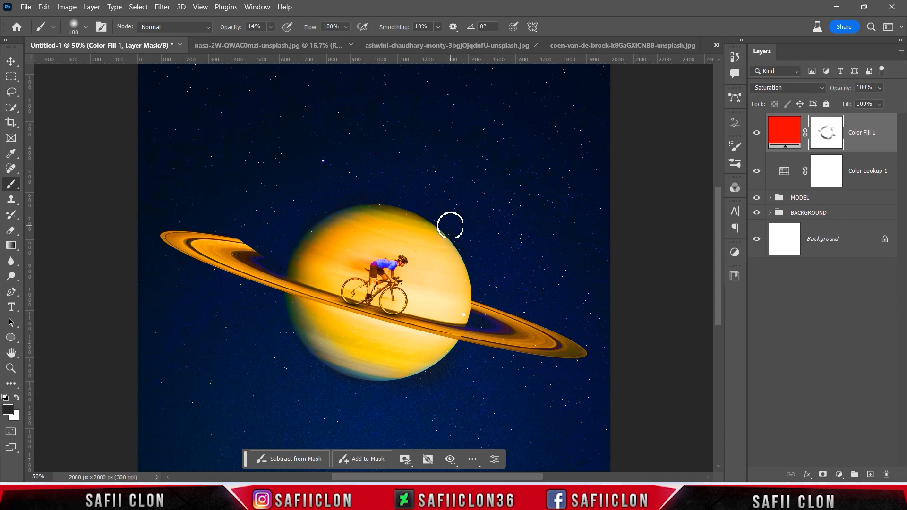
{"action": "key", "text": "ctrl+minus"}
{"action": "key", "text": "bracketright"}
{"action": "key", "text": "bracketright"}
{"action": "key", "text": "bracketright"}
{"action": "key", "text": "bracketright"}
{"action": "key", "text": "bracketright"}
{"action": "key", "text": "bracketright"}
{"action": "key", "text": "bracketright"}
{"action": "key", "text": "bracketright"}
{"action": "key", "text": "bracketright"}
{"action": "key", "text": "bracketright"}
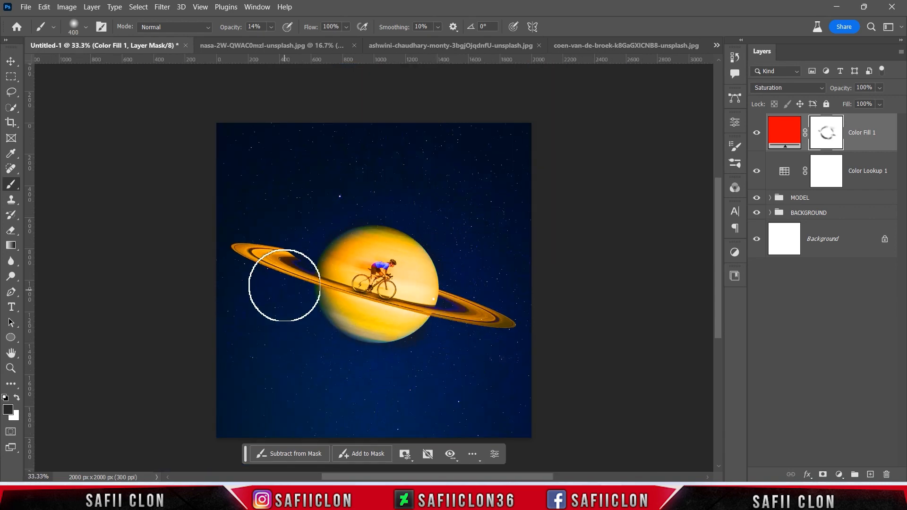
{"action": "scroll", "coordinate": [311, 264], "scroll_direction": "down", "scroll_amount": 1}
{"action": "left_click", "coordinate": [344, 352]}
{"action": "left_click", "coordinate": [357, 346]}
{"action": "key", "text": "bracketleft"}
{"action": "key", "text": "bracketleft"}
{"action": "left_click", "coordinate": [421, 348]}
{"action": "left_click", "coordinate": [347, 331]}
{"action": "left_click", "coordinate": [421, 345]}
{"action": "key", "text": "bracketleft"}
{"action": "key", "text": "bracketleft"}
{"action": "key", "text": "bracketleft"}
{"action": "left_click", "coordinate": [435, 321]}
{"action": "key", "text": "bracketright"}
{"action": "left_click", "coordinate": [387, 343]}
{"action": "key", "text": "bracketright"}
{"action": "key", "text": "bracketright"}
{"action": "left_click", "coordinate": [424, 395]}
{"action": "left_click", "coordinate": [491, 344]}
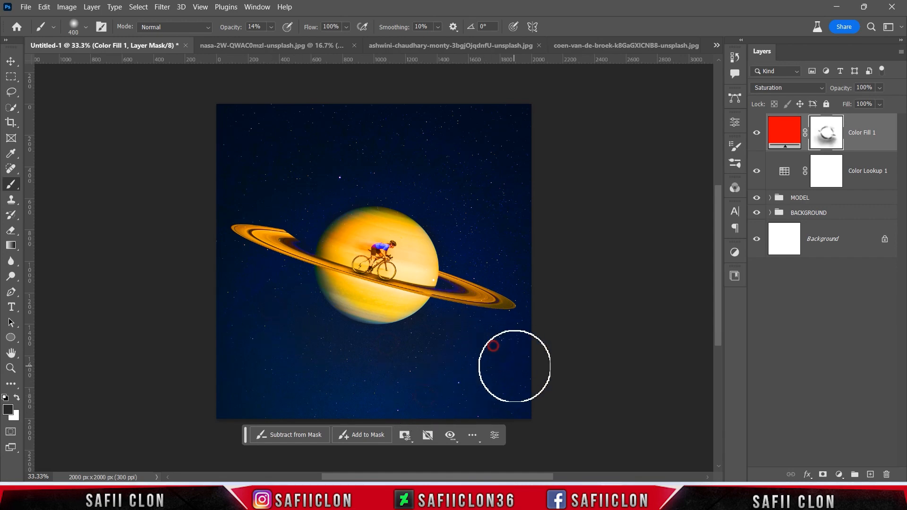
Toggle the Color Fill 1 layer's visibility to compare the colors, and examine the composite at a closer zoom
{"action": "left_click", "coordinate": [755, 134]}
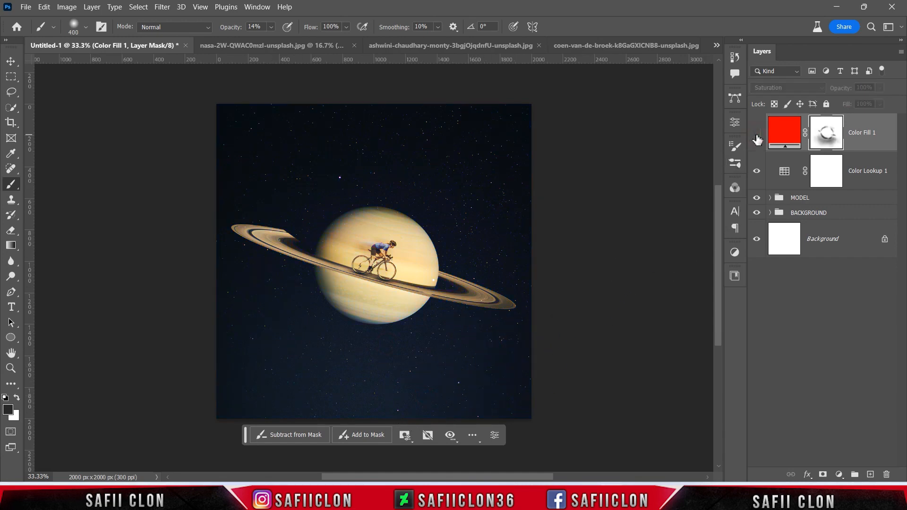
{"action": "left_click", "coordinate": [755, 134]}
{"action": "left_click", "coordinate": [755, 134]}
{"action": "left_click", "coordinate": [756, 134]}
{"action": "key", "text": "ctrl+plus"}
{"action": "key", "text": "ctrl+plus"}
{"action": "key", "text": "ctrl+plus"}
{"action": "key", "text": "ctrl+plus"}
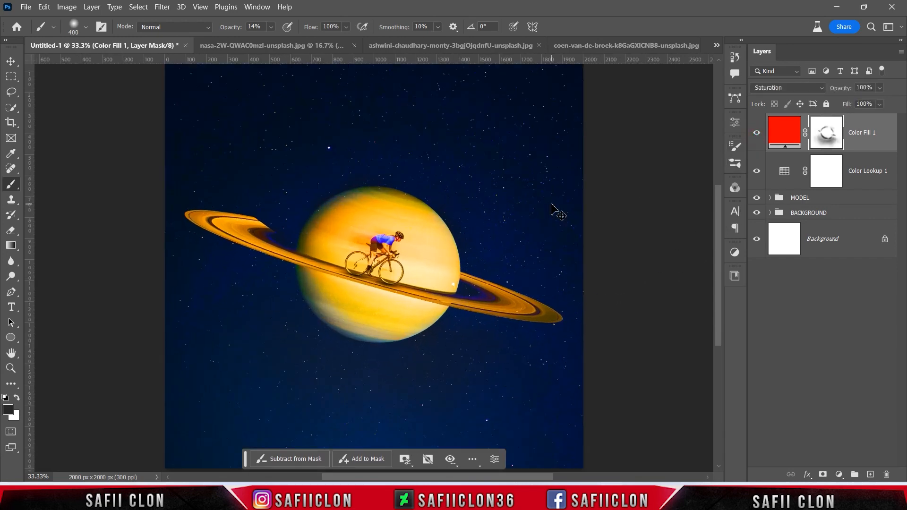
Fade the saturation on the cyclist's skin, including the arms, on the Color Fill 1 mask with a 14% opacity brush around 10 px
{"action": "key", "text": "bracketleft"}
{"action": "key", "text": "bracketleft"}
{"action": "key", "text": "bracketleft"}
{"action": "key", "text": "bracketleft"}
{"action": "key", "text": "bracketleft"}
{"action": "key", "text": "bracketleft"}
{"action": "key", "text": "bracketleft"}
{"action": "key", "text": "bracketleft"}
{"action": "key", "text": "bracketleft"}
{"action": "key", "text": "bracketleft"}
{"action": "key", "text": "bracketleft"}
{"action": "key", "text": "bracketleft"}
{"action": "key", "text": "bracketleft"}
{"action": "key", "text": "bracketleft"}
{"action": "key", "text": "bracketleft"}
{"action": "key", "text": "bracketleft"}
{"action": "key", "text": "bracketleft"}
{"action": "key", "text": "bracketleft"}
{"action": "key", "text": "bracketleft"}
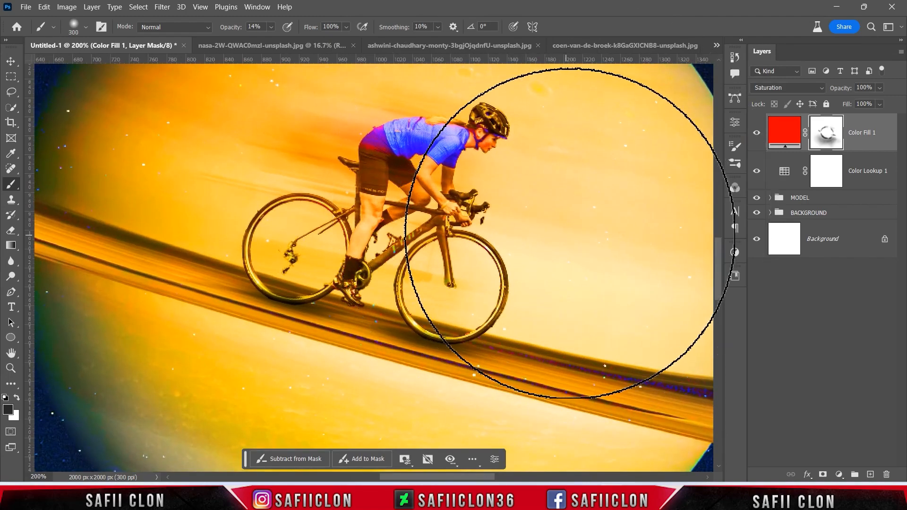
{"action": "left_click_drag", "start_coordinate": [422, 177], "coordinate": [440, 196]}
{"action": "left_click_drag", "start_coordinate": [450, 195], "coordinate": [452, 176]}
{"action": "key", "text": "bracketright"}
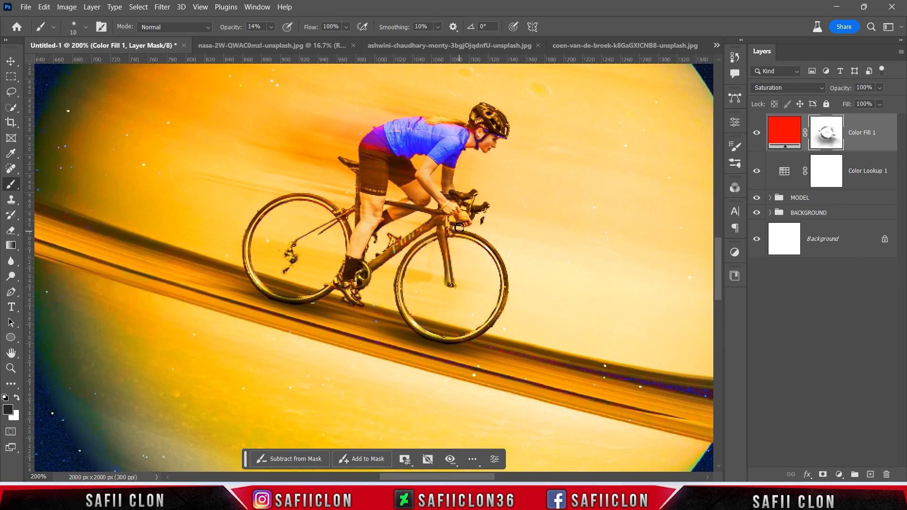
{"action": "key", "text": "bracketright"}
{"action": "key", "text": "bracketright"}
Compare the whole composite with and without the Color Fill 1 layer, leaving the layer visible
{"action": "key", "text": "ctrl+minus"}
{"action": "key", "text": "ctrl+minus"}
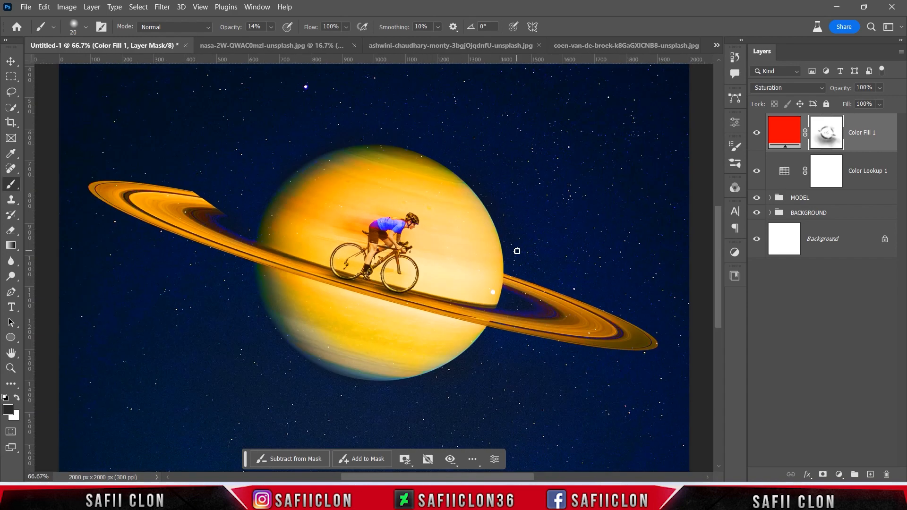
{"action": "key", "text": "ctrl+minus"}
{"action": "key", "text": "bracketright"}
{"action": "key", "text": "bracketright"}
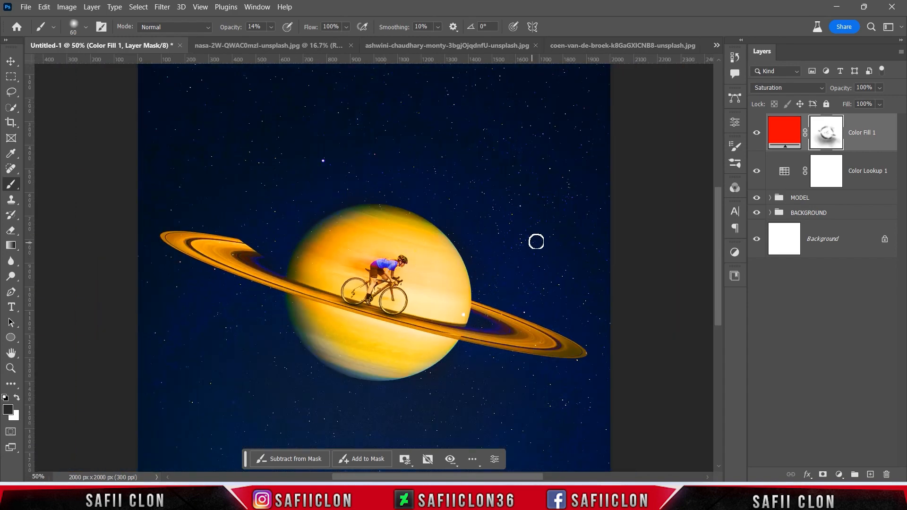
{"action": "left_click", "coordinate": [760, 137]}
{"action": "left_click", "coordinate": [760, 136]}
{"action": "left_click", "coordinate": [759, 136]}
{"action": "left_click", "coordinate": [758, 137]}
Add a Curves adjustment layer above Color Fill 1 and set a midtone point at Input 132, Output 125
{"action": "left_click", "coordinate": [840, 475]}
{"action": "left_click", "coordinate": [829, 324]}
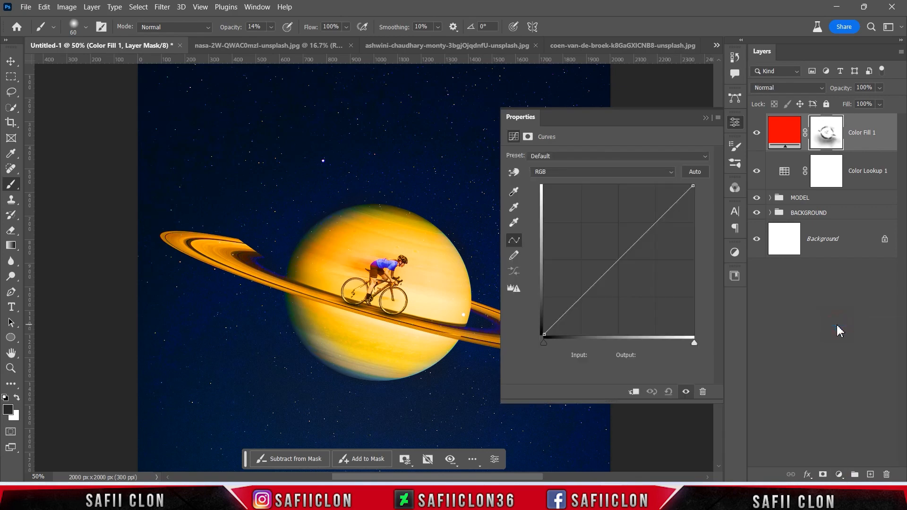
{"action": "left_click", "coordinate": [618, 260]}
{"action": "double_click", "coordinate": [603, 354]}
{"action": "type", "text": "132"}
{"action": "double_click", "coordinate": [653, 354]}
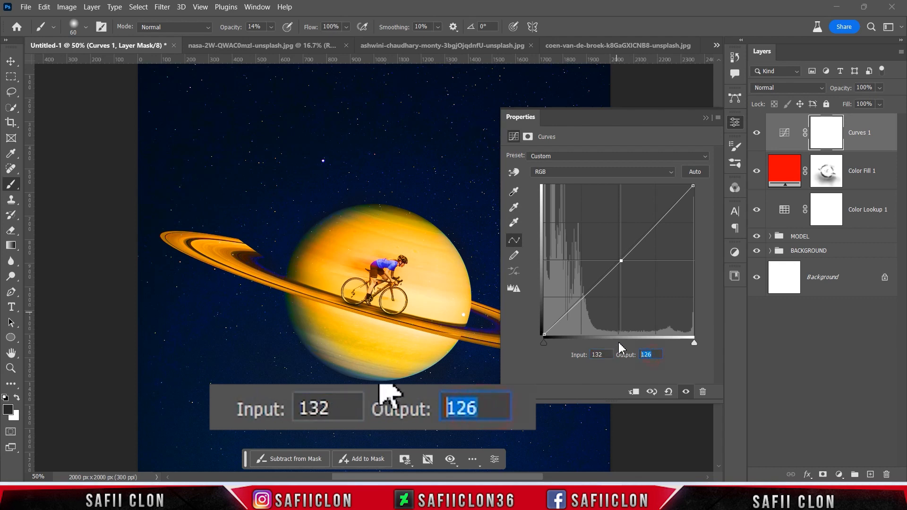
{"action": "type", "text": "125"}
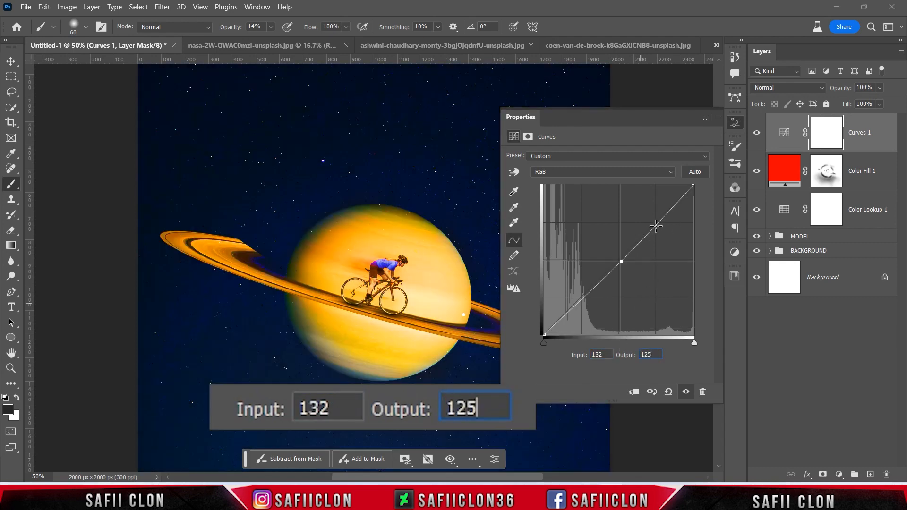
Add a second point in the highlights of the RGB curve and set its Input to 193
{"action": "left_click", "coordinate": [656, 226]}
{"action": "double_click", "coordinate": [597, 355]}
{"action": "type", "text": "193"}
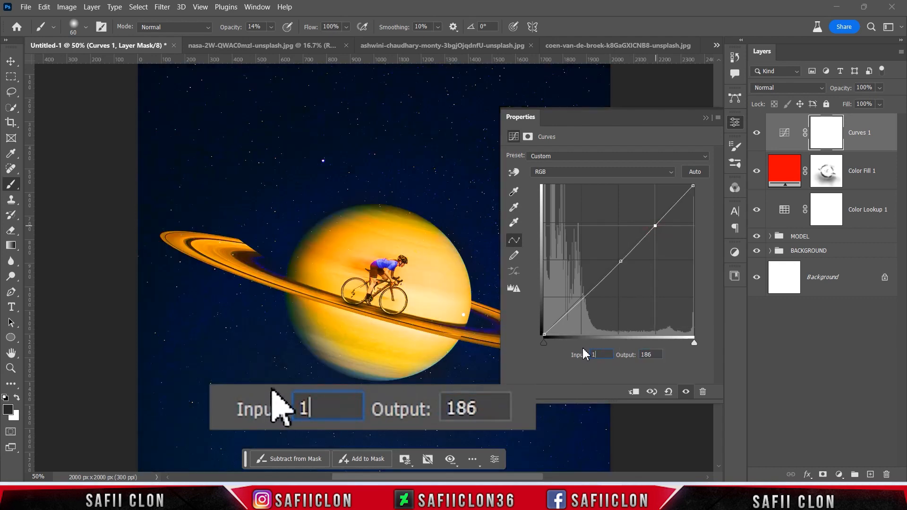
{"action": "double_click", "coordinate": [657, 354]}
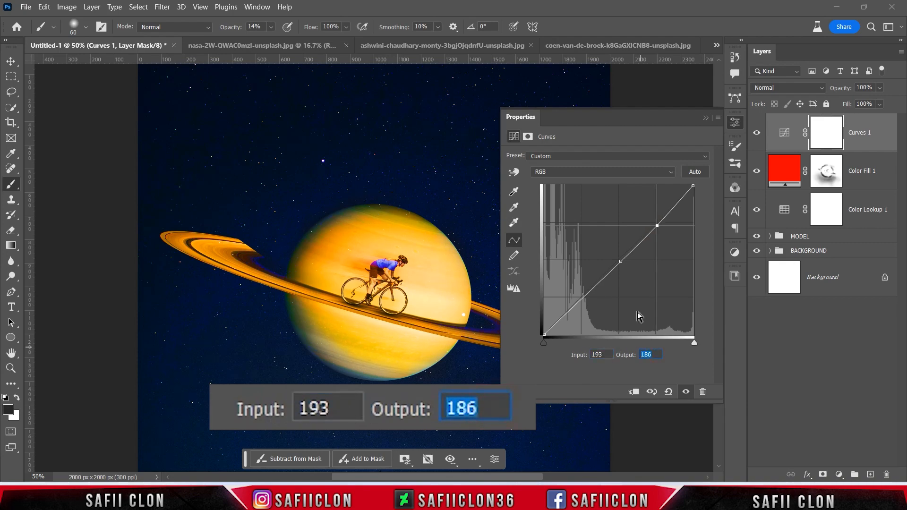